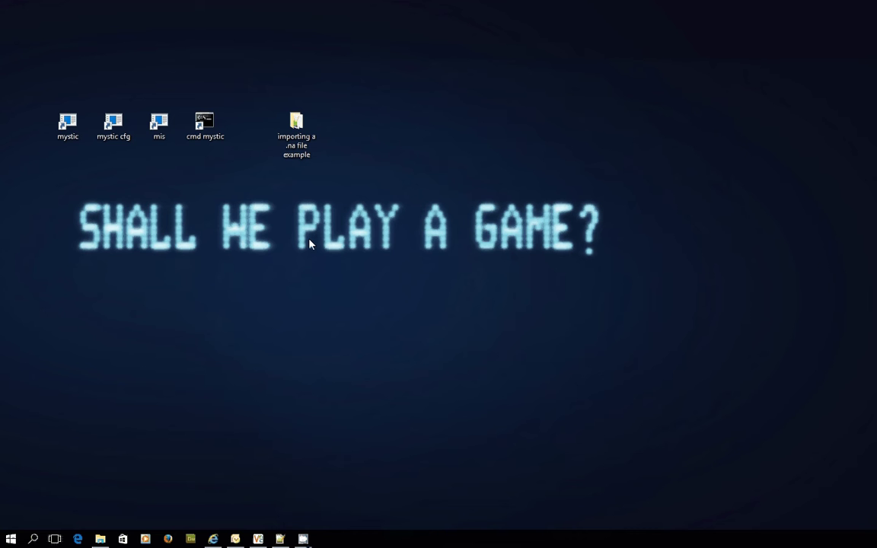
Launch Mystic BBS Configuration and open the Message Base Editor list.
double_click(122, 129)
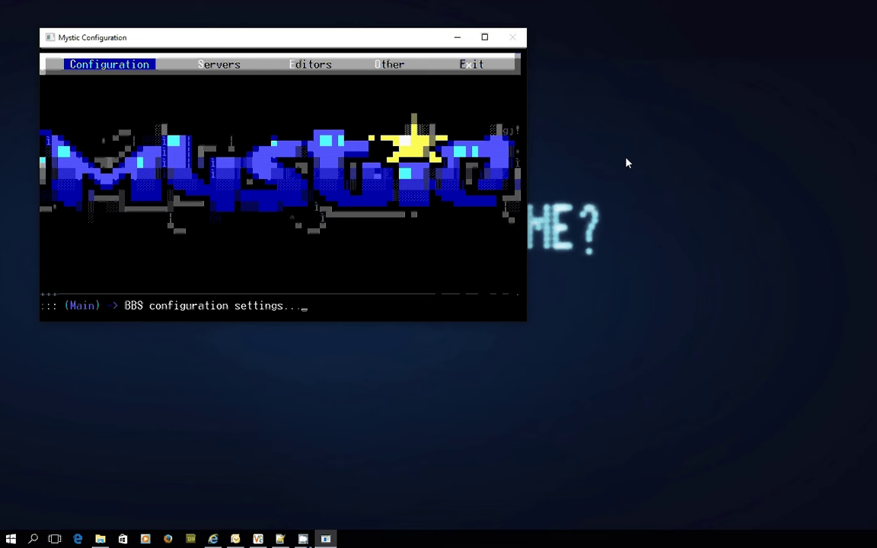
key(Right)
key(Right)
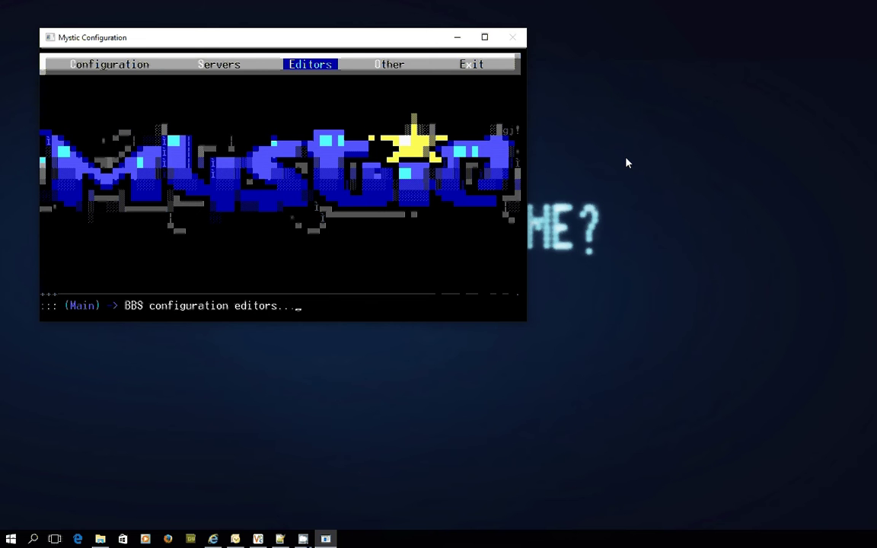
key(Right)
key(Left)
key(Return)
key(Down)
key(Down)
key(Down)
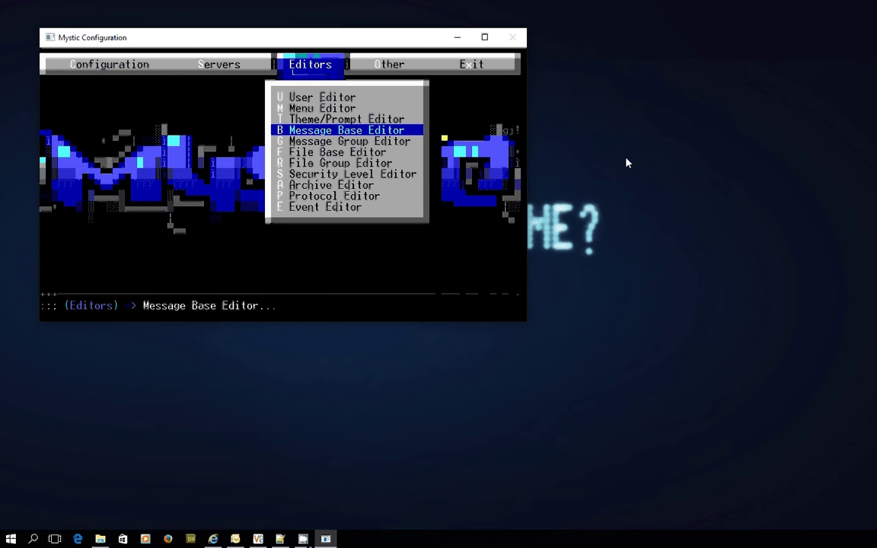
key(Return)
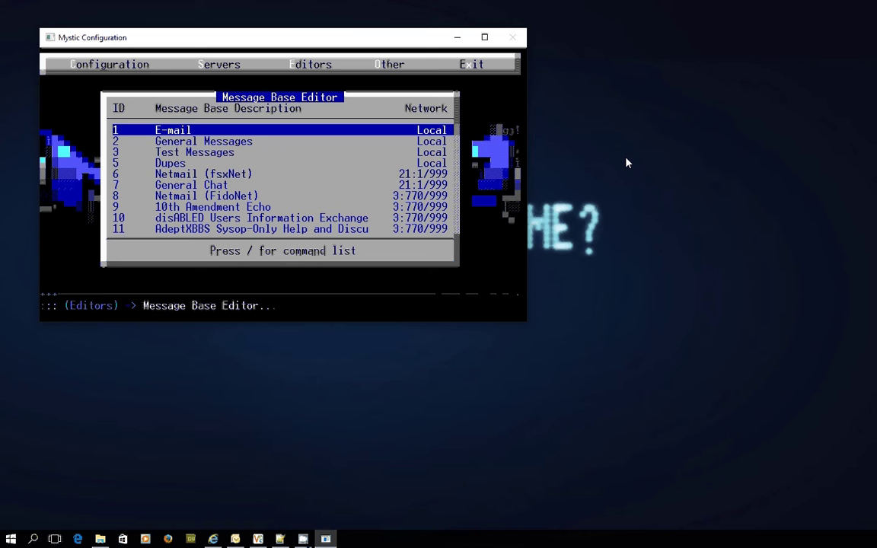
Open message base 11, AdeptXBBS Sysop-Only Help, for editing.
key(Down)
key(Down)
key(Down)
key(Down)
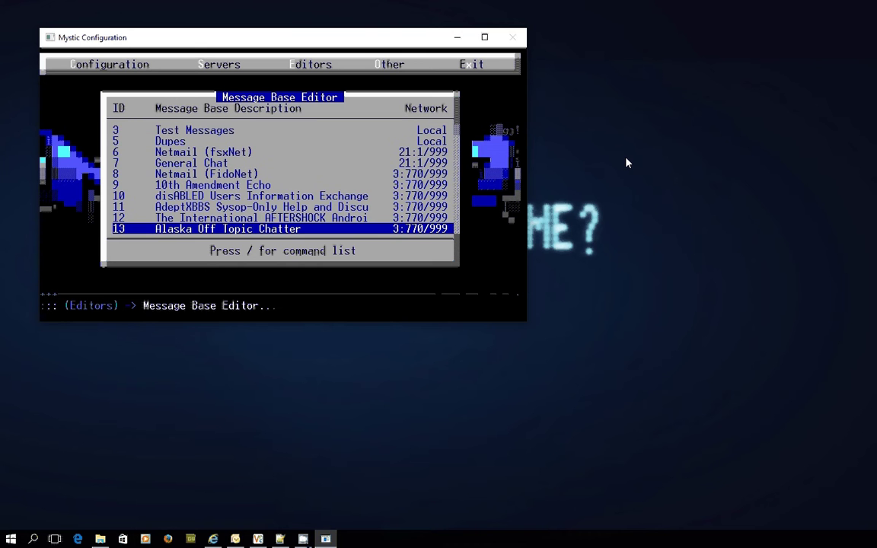
key(Down)
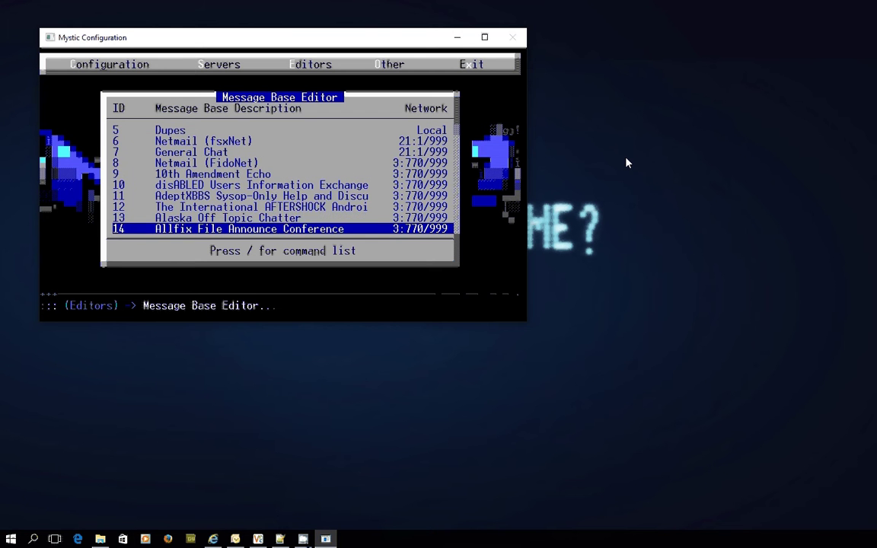
key(Up)
key(Up)
key(Up)
key(Down)
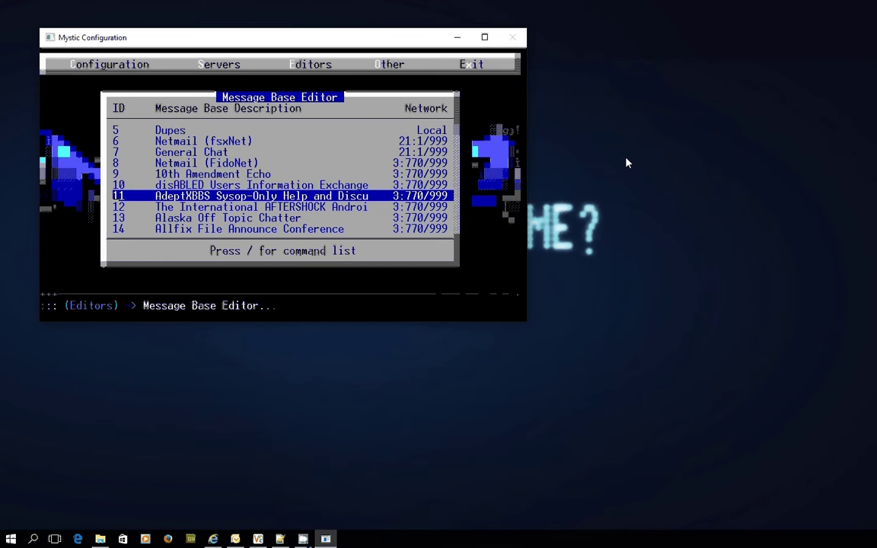
key(Return)
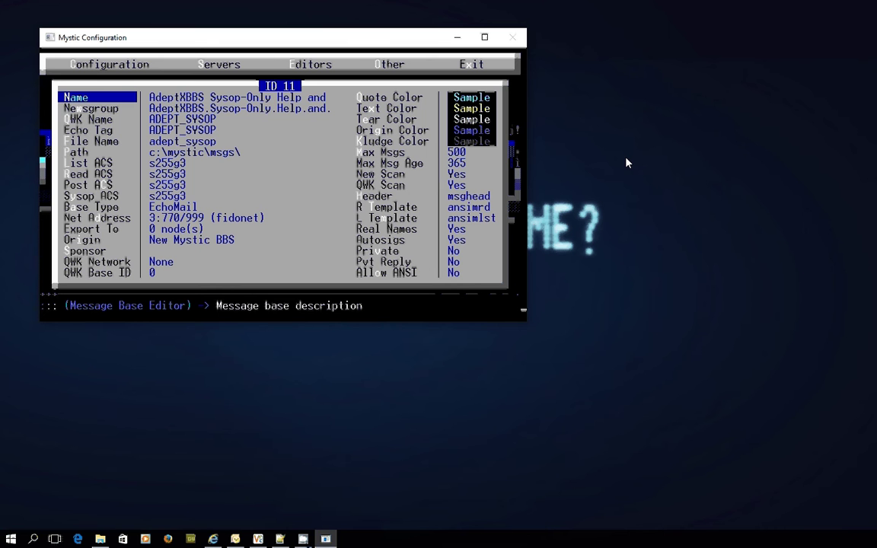
Add Agency HUB (3:770/1) as base 11's only echomail export node.
key(Down)
key(Down)
key(Down)
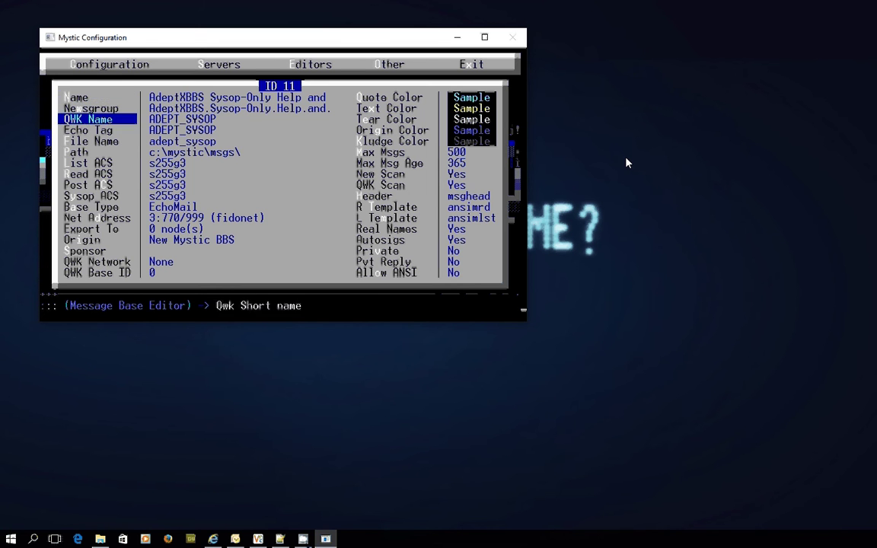
key(Down)
key(Down)
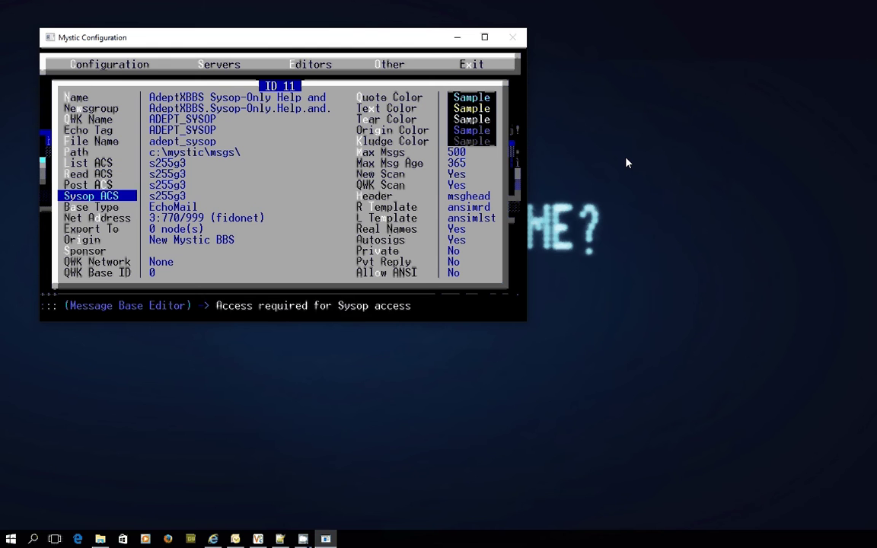
key(Down)
key(Down)
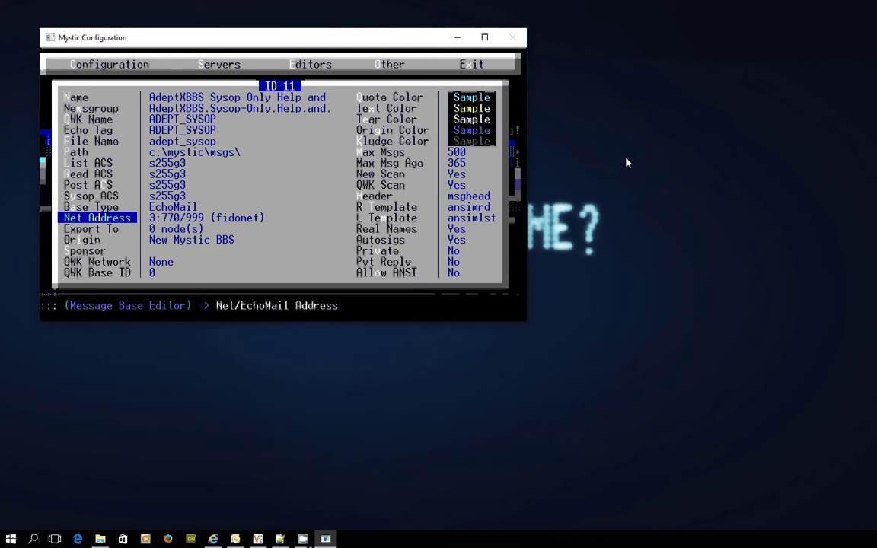
key(Down)
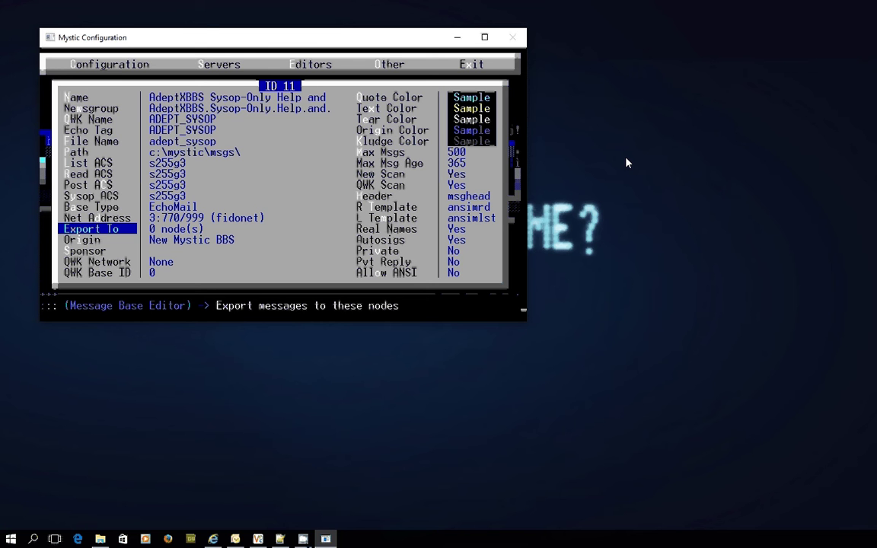
key(Return)
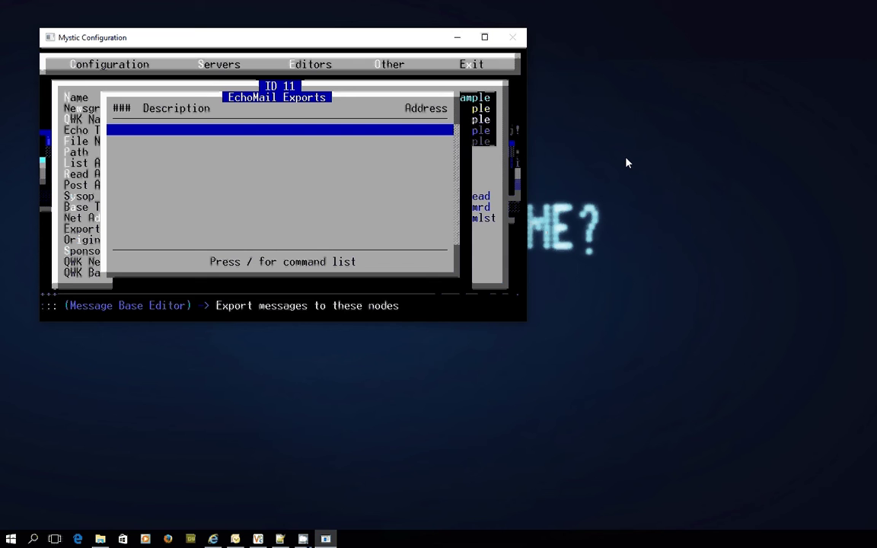
key(/)
key(Return)
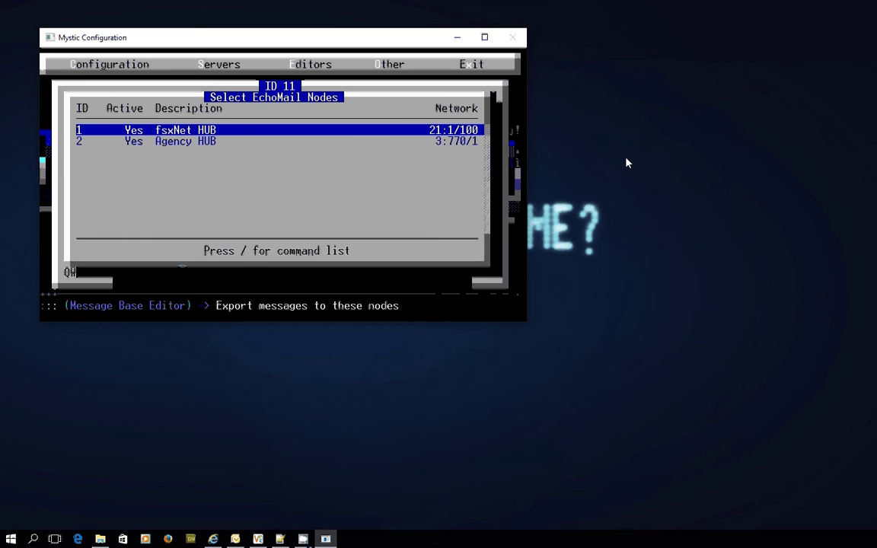
key(Down)
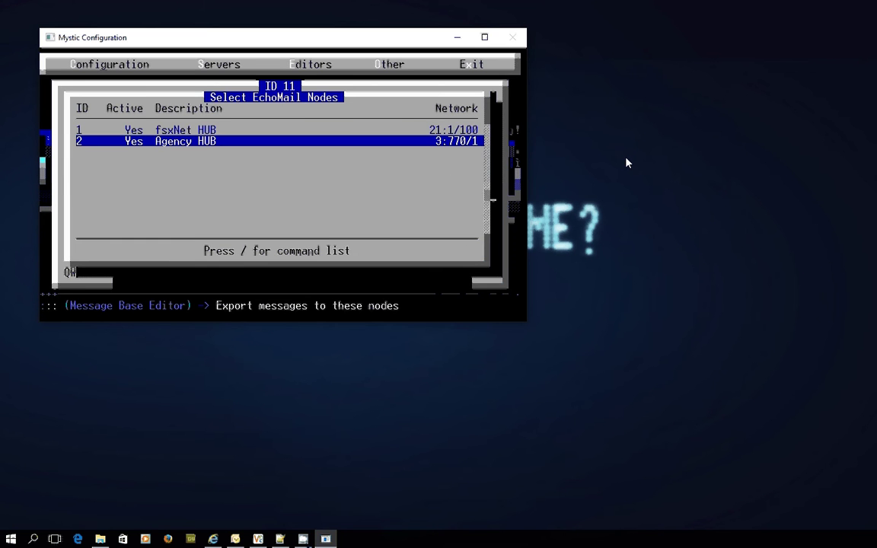
key(Return)
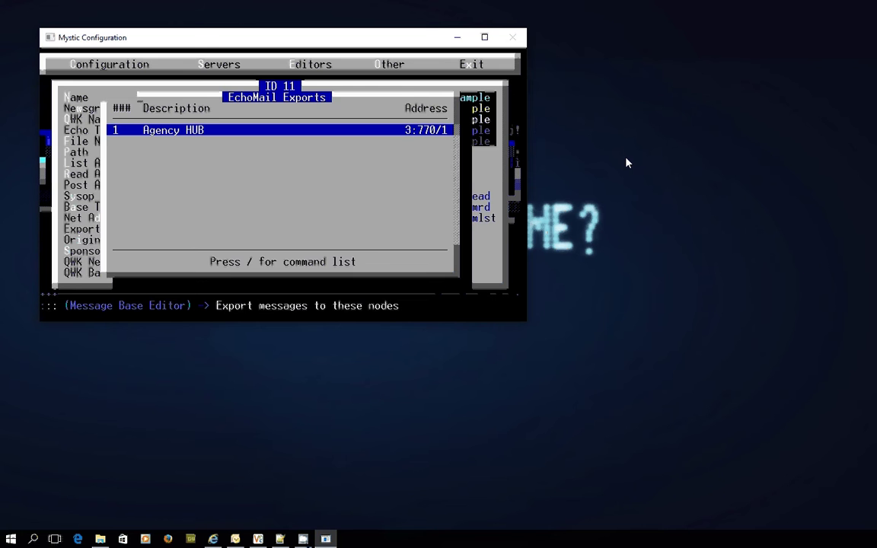
key(Escape)
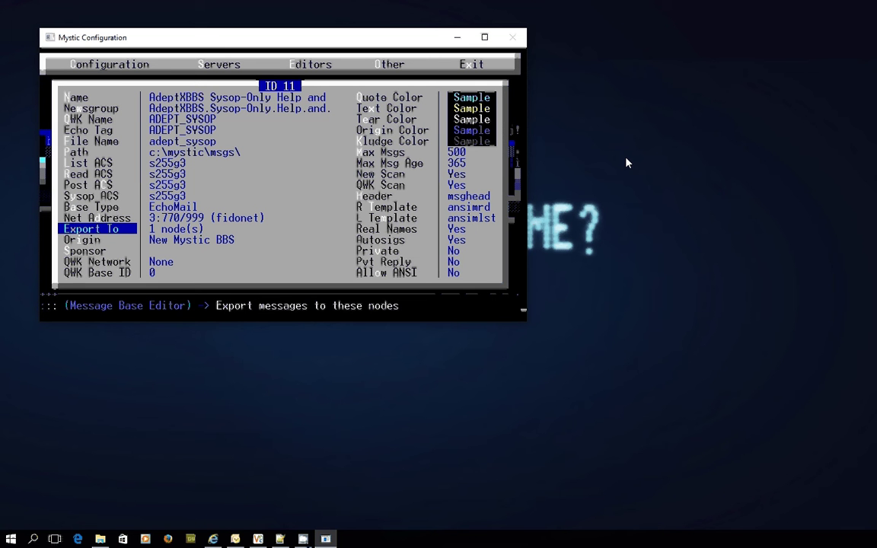
Step through base 11's list, read and post access settings without changing them.
key(Up)
key(Up)
key(Up)
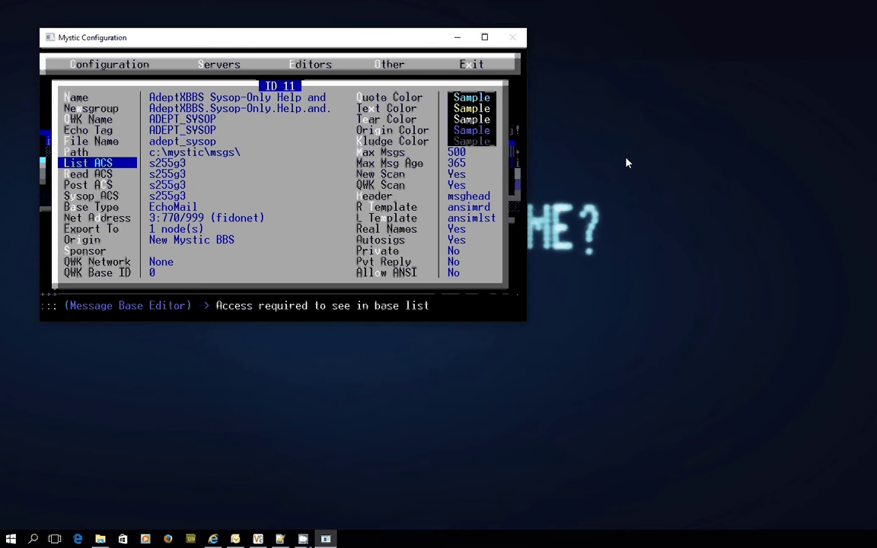
key(Down)
key(Down)
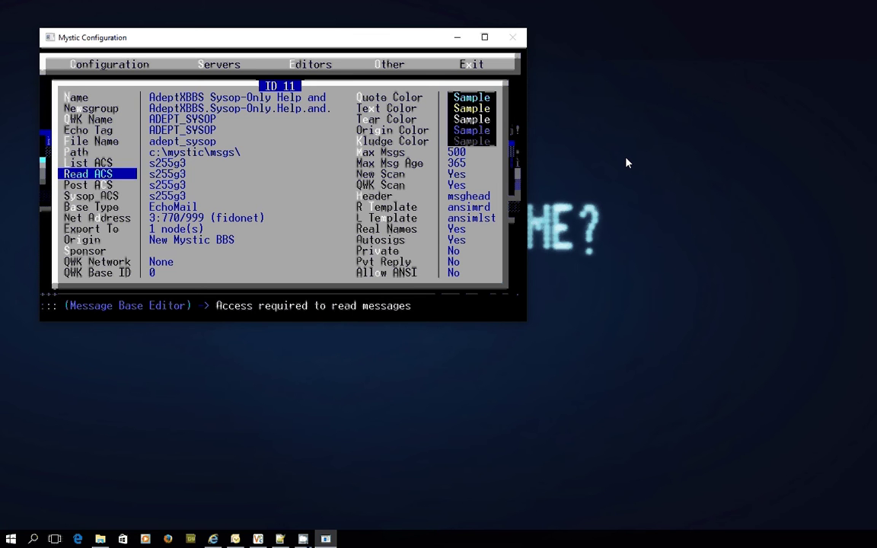
key(Down)
key(Up)
key(Up)
key(Up)
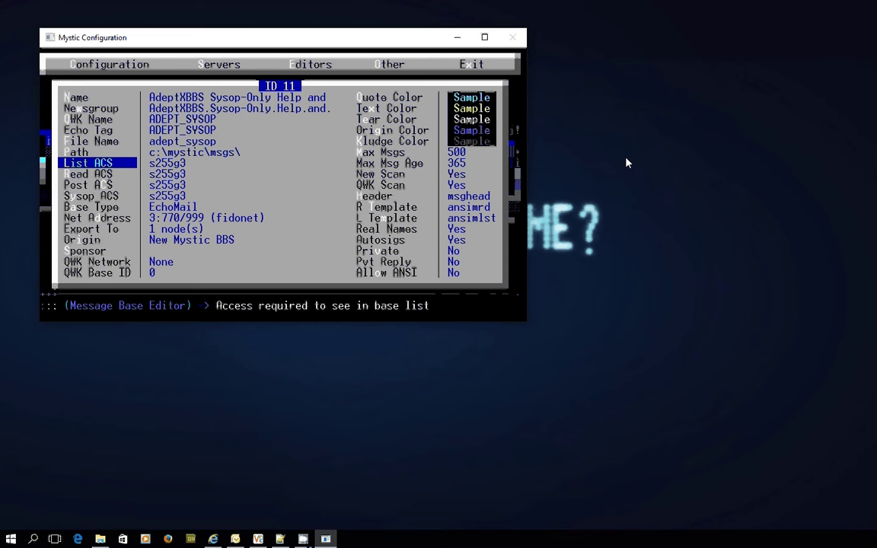
key(Return)
key(Return)
key(Down)
key(Return)
key(Return)
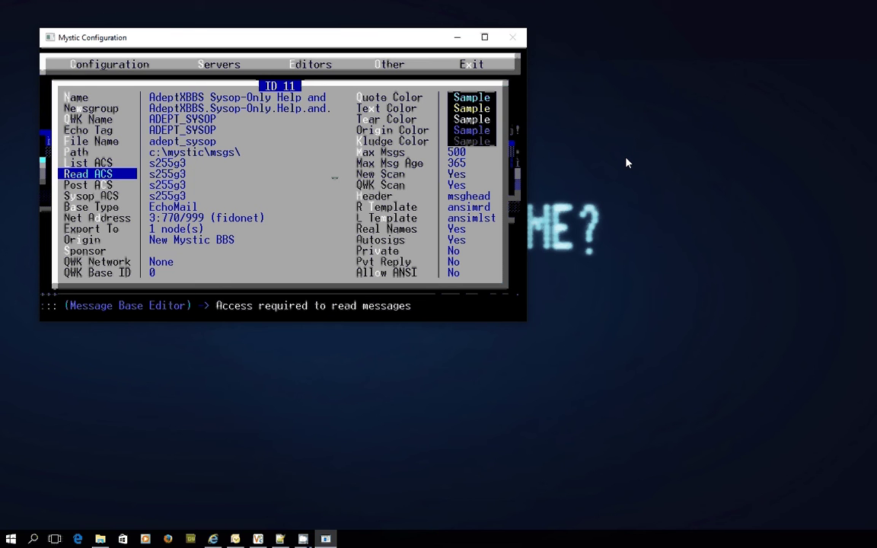
key(Down)
key(Return)
key(Return)
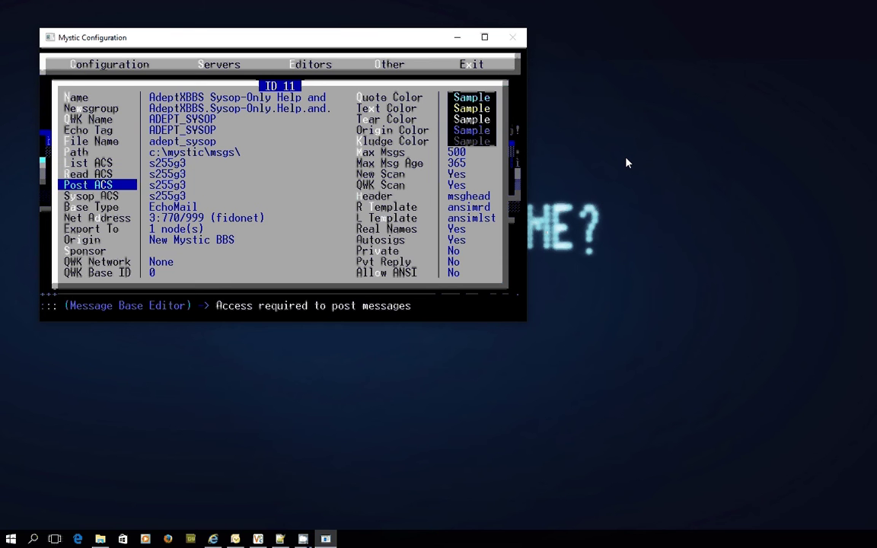
key(Right)
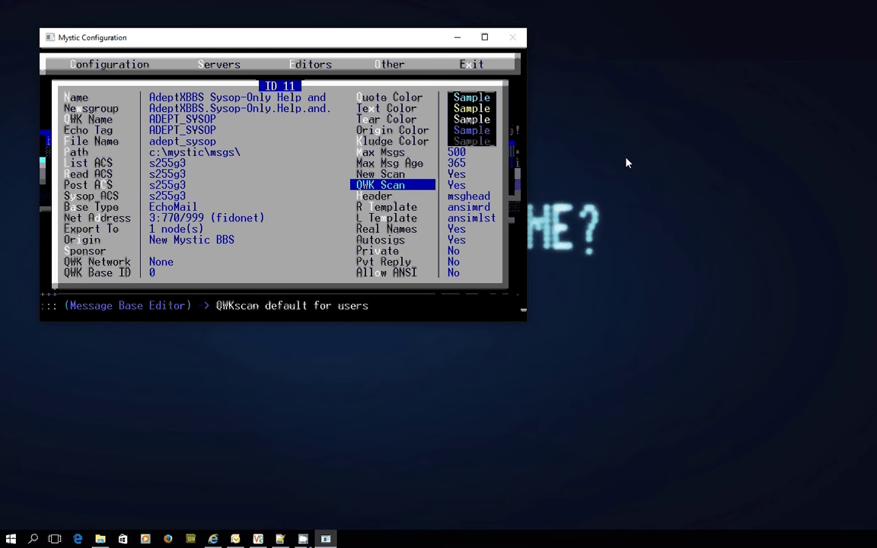
Set base 11's origin line to 'Thor BBS' and return to the base list.
key(Down)
key(Down)
key(Down)
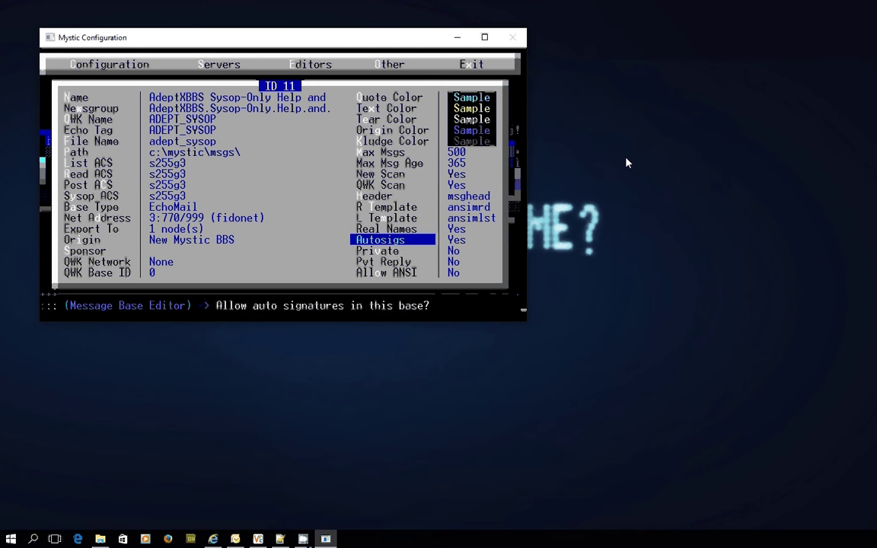
key(Left)
key(Return)
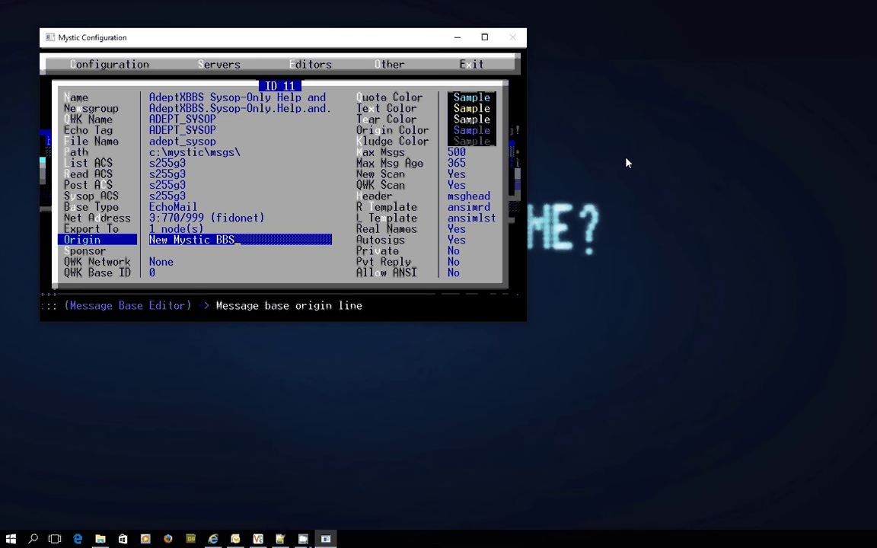
text(Thor )
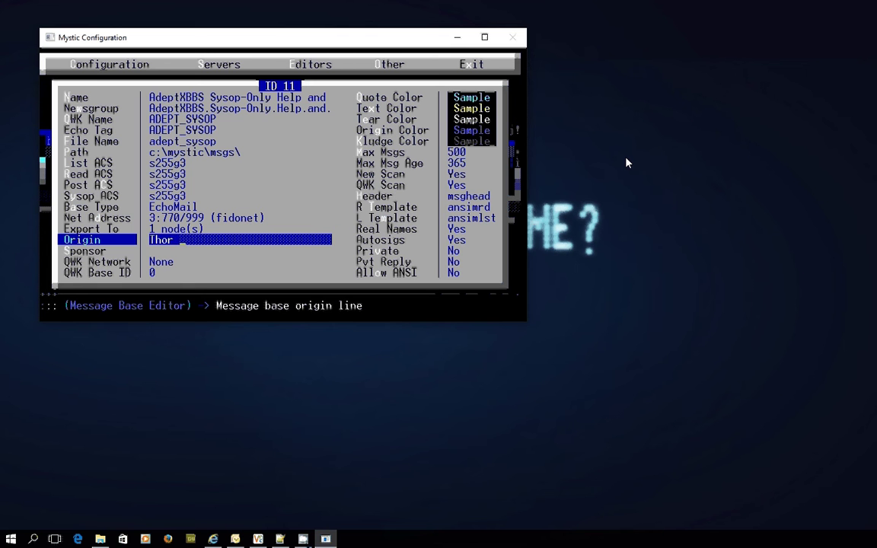
text(BBS)
key(Return)
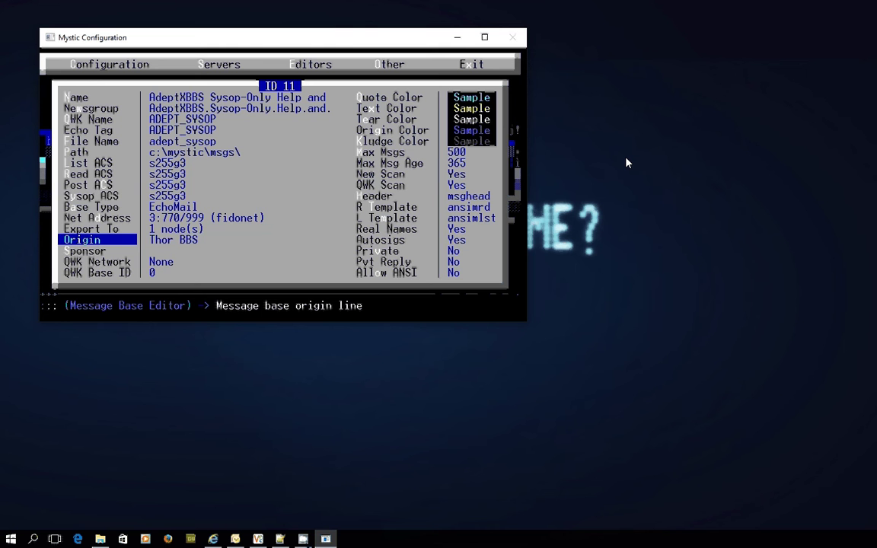
key(Escape)
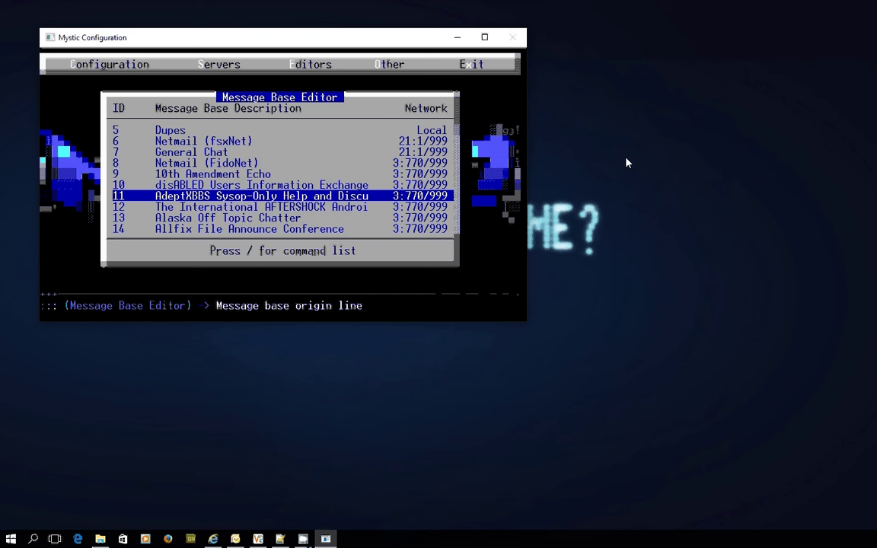
key(slash)
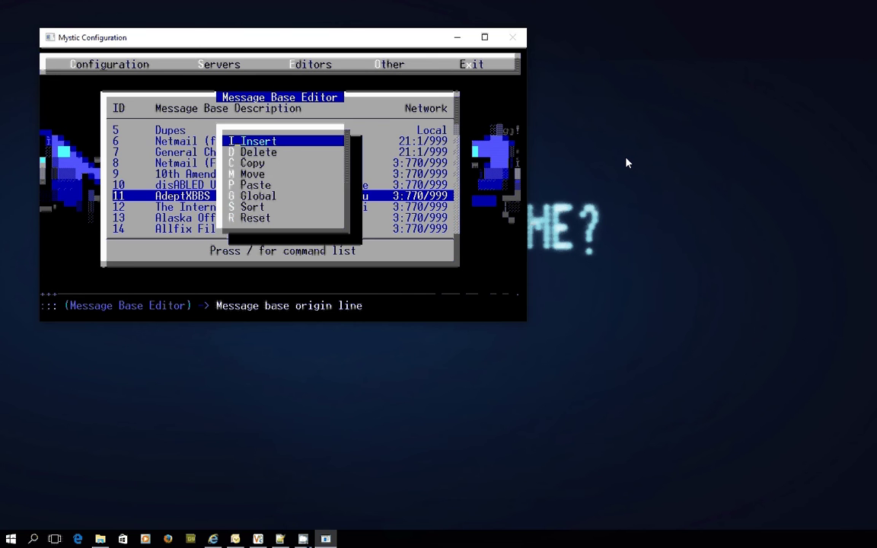
key(Down)
key(Down)
key(Down)
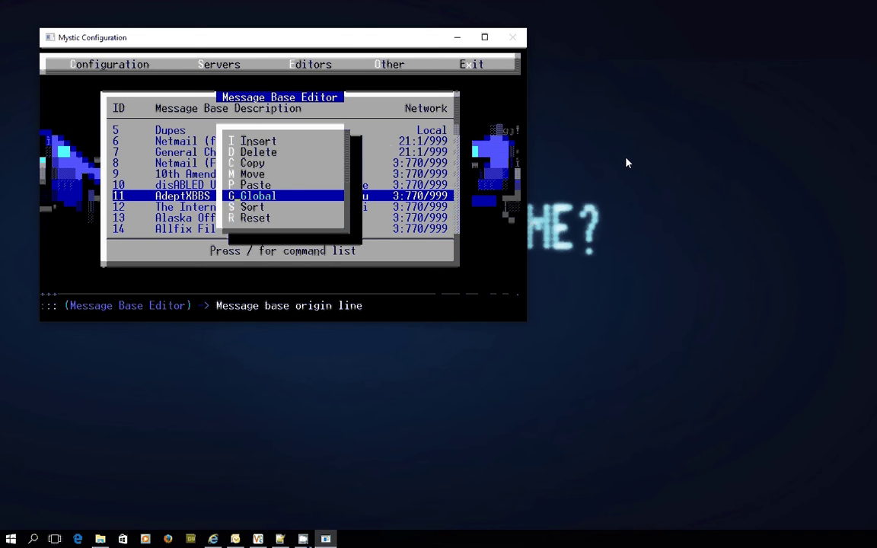
key(Return)
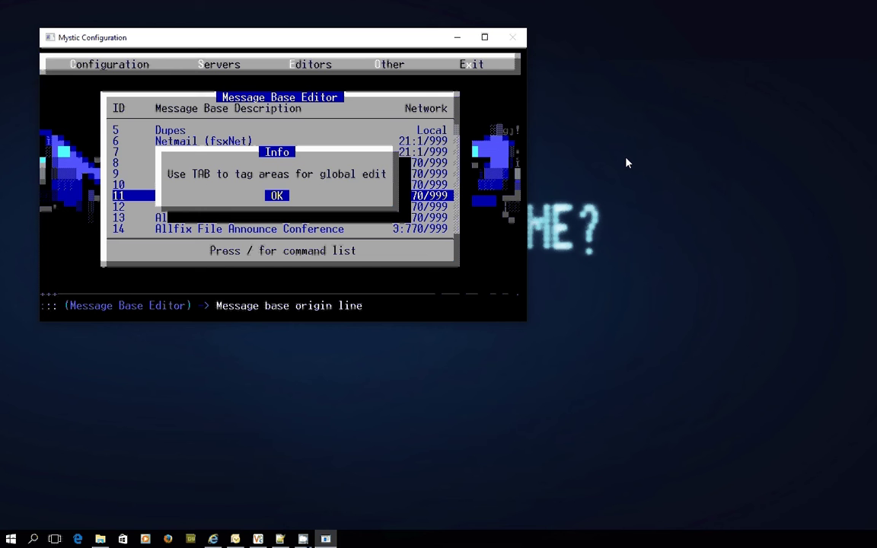
key(Return)
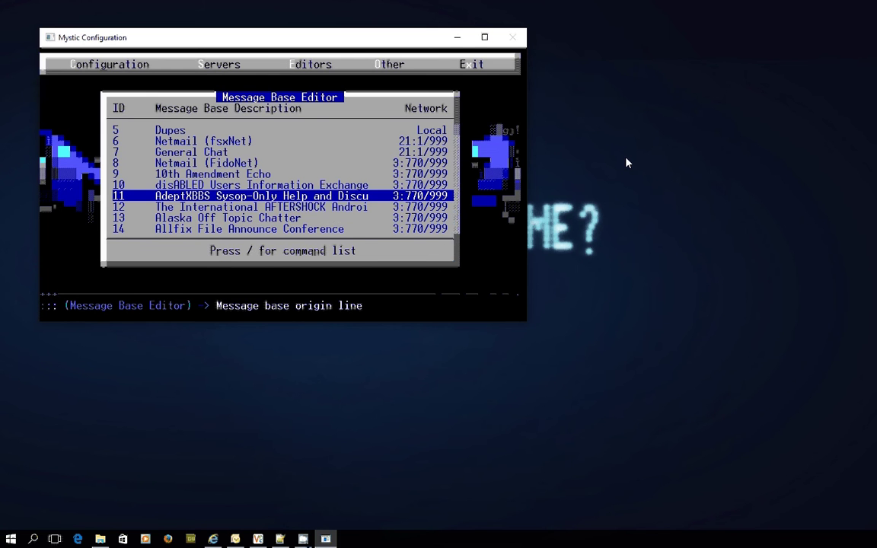
Tag every echomail base from base 10 down through the [ADM] Zone bases.
key(Up)
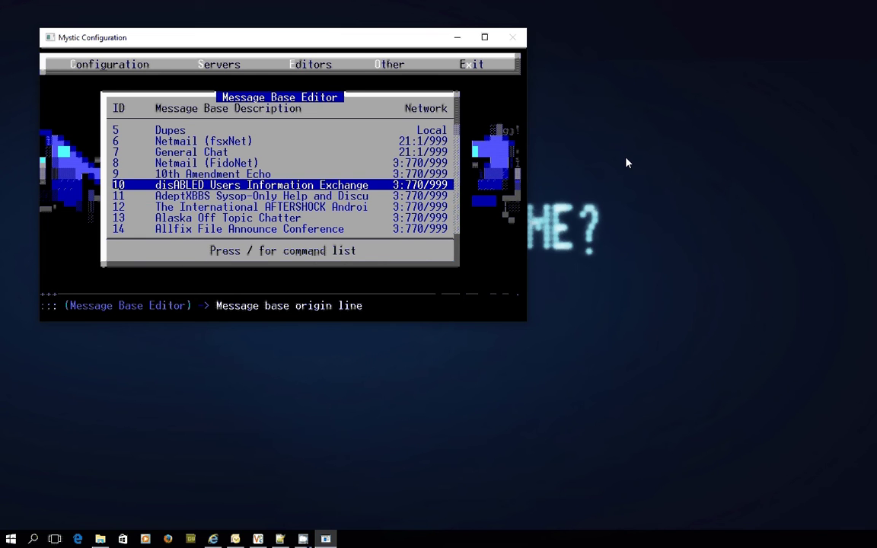
key(Down)
key(Up)
key(Down)
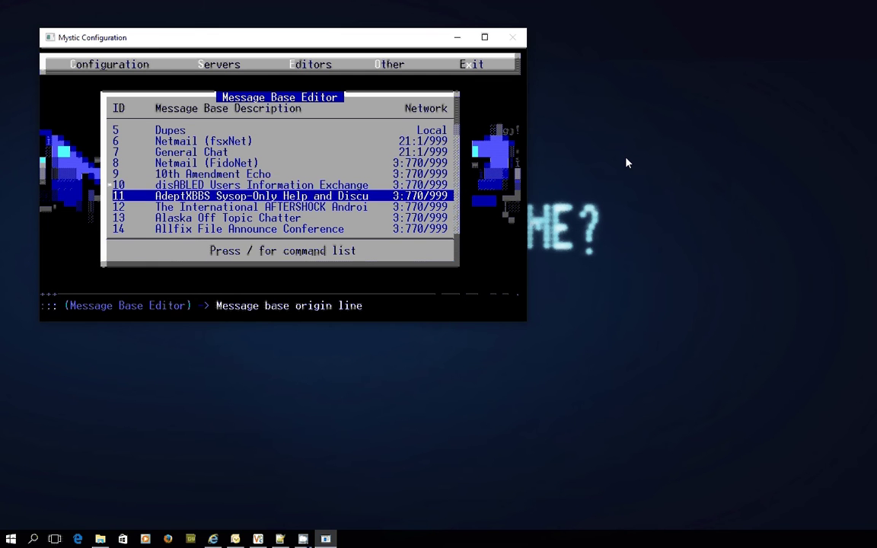
key(Down)
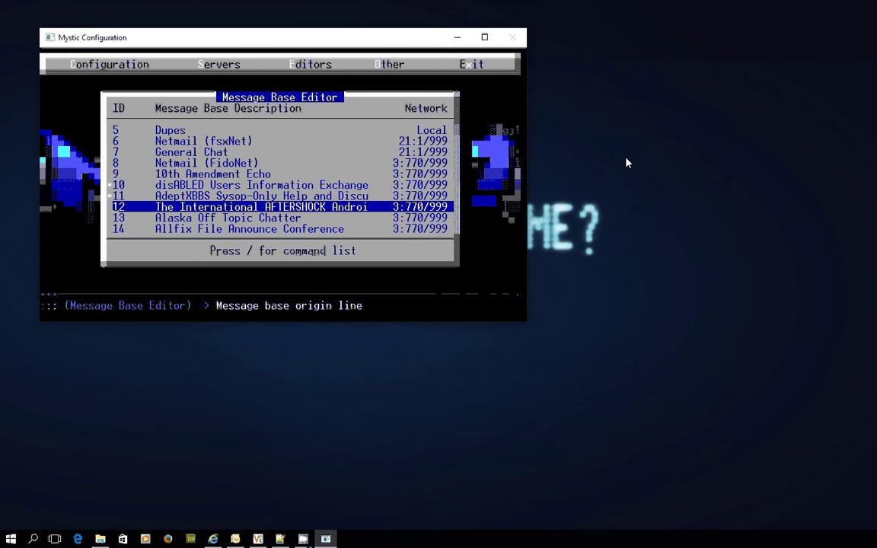
key(Down)
key(Down)
key(Down)
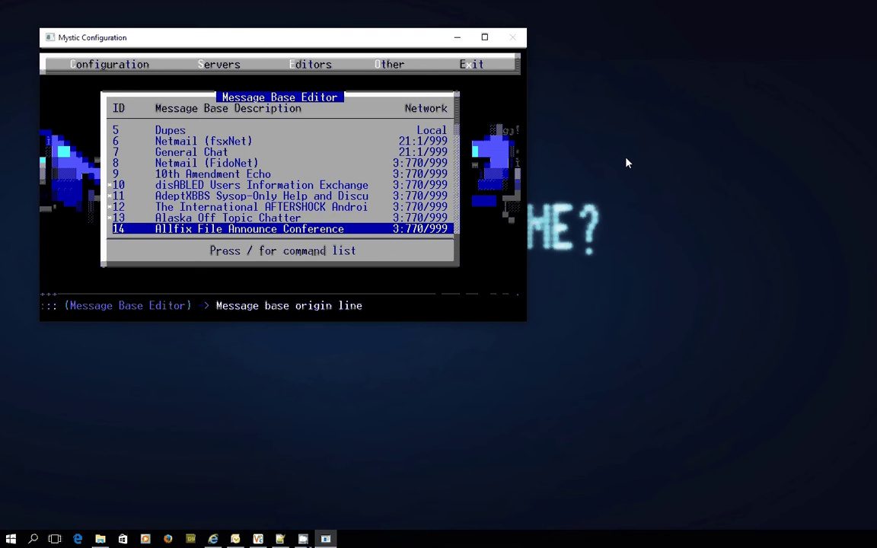
key(Down)
key(Down)
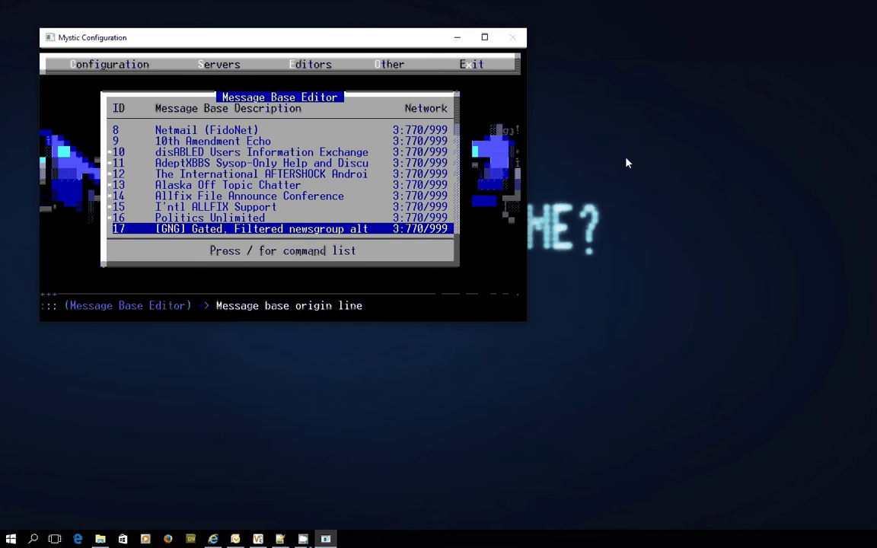
key(Down)
key(Down)
key(Down)
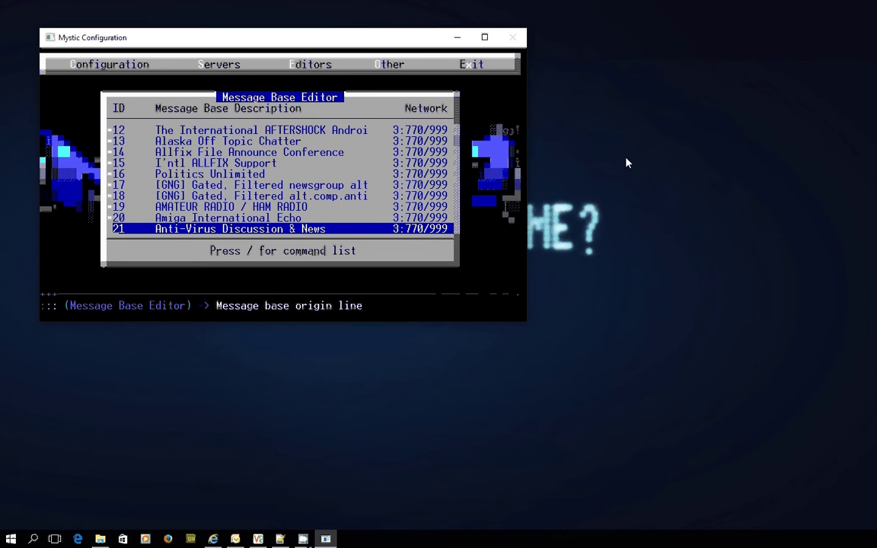
key(Down)
key(Down)
key(Down)
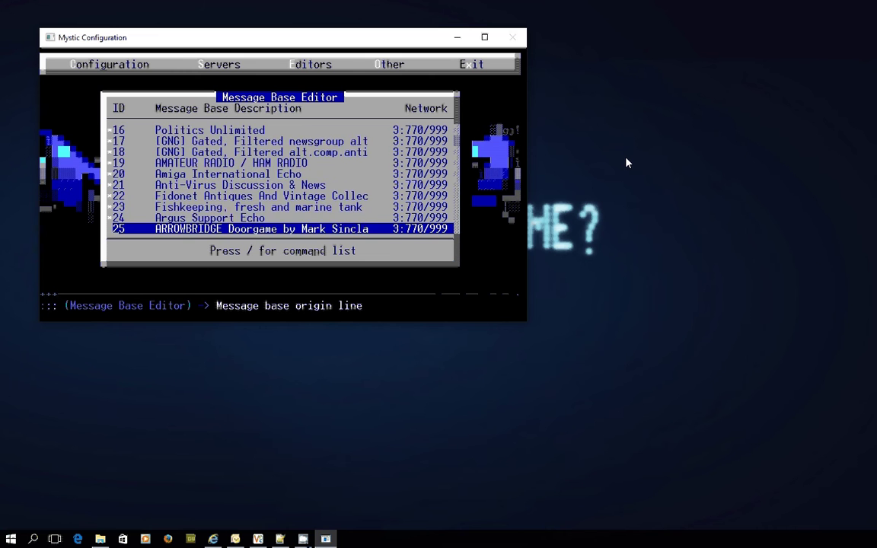
key(Down)
key(Down)
key(Down)
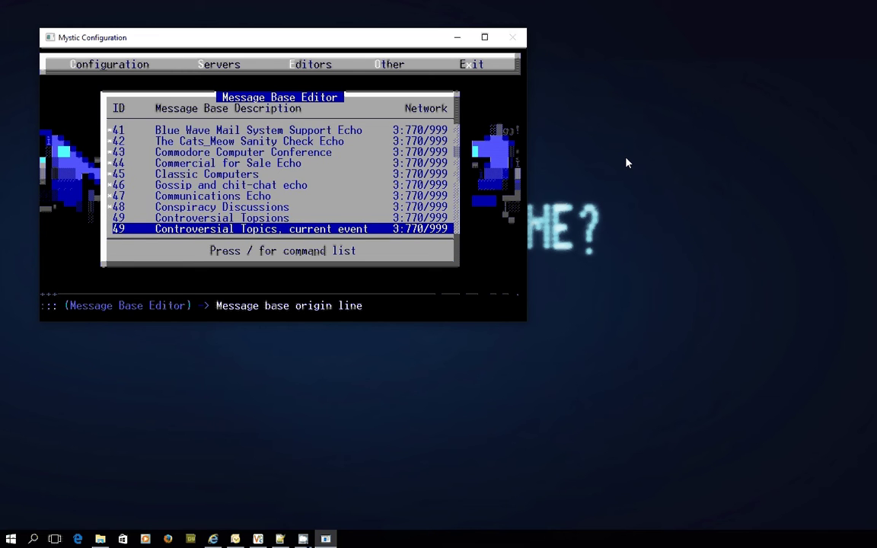
key(Down)
key(Down)
key(Down)
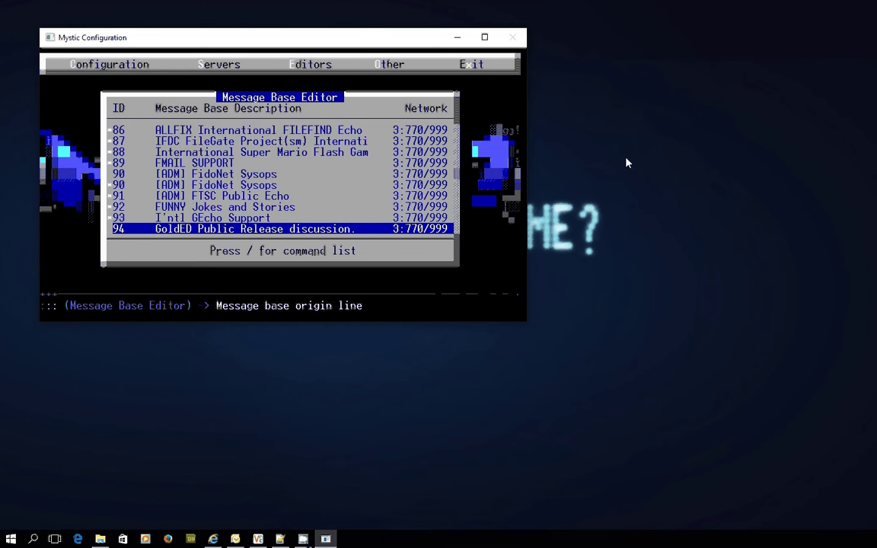
key(Down)
key(Down)
key(Down)
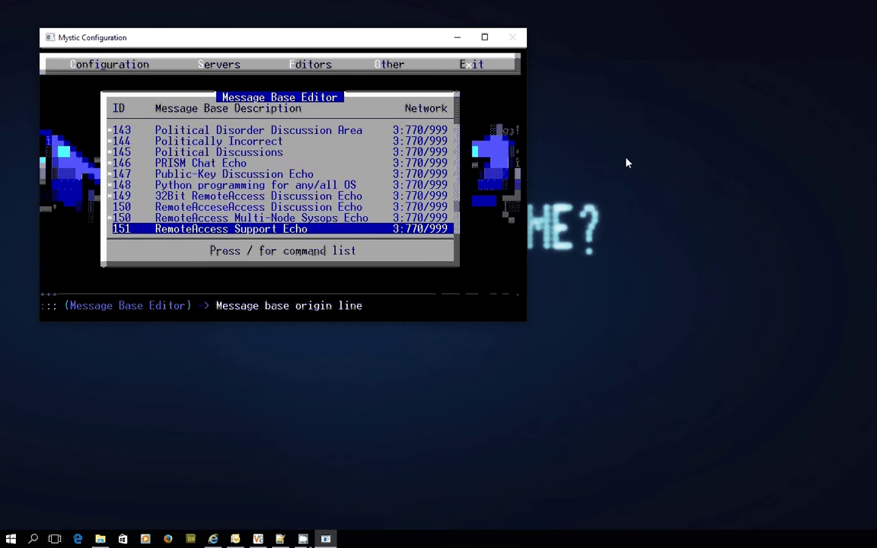
key(Down)
key(Down)
key(Down)
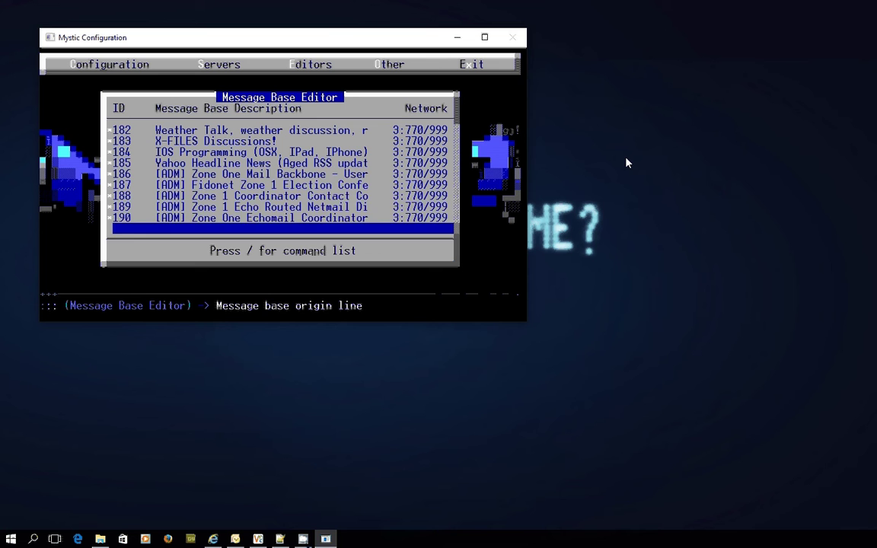
key(Up)
key(Up)
key(Up)
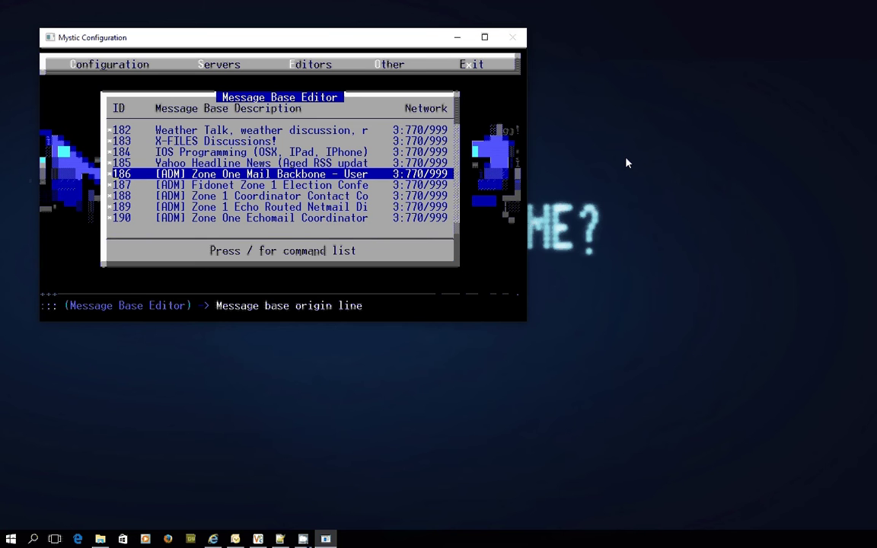
key(Down)
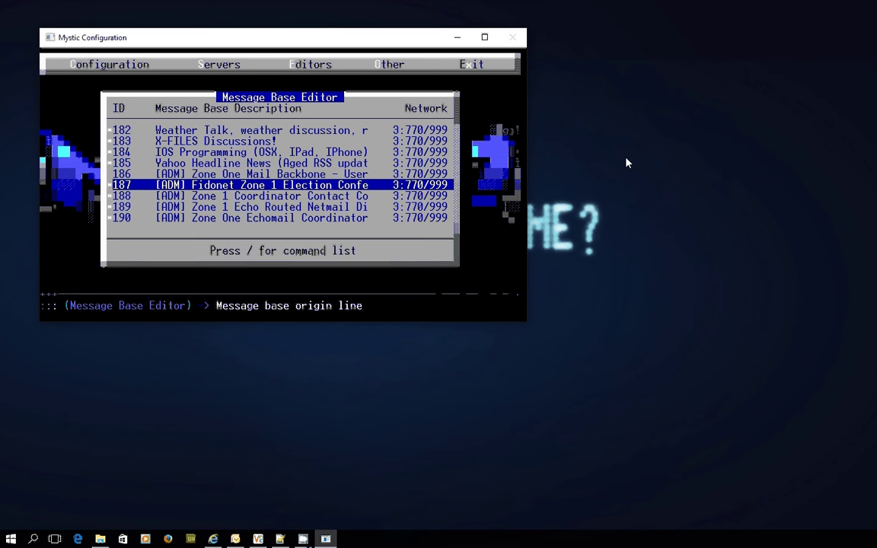
key(Up)
key(Down)
Open the Global Base Editor for the tagged message bases.
key(slash)
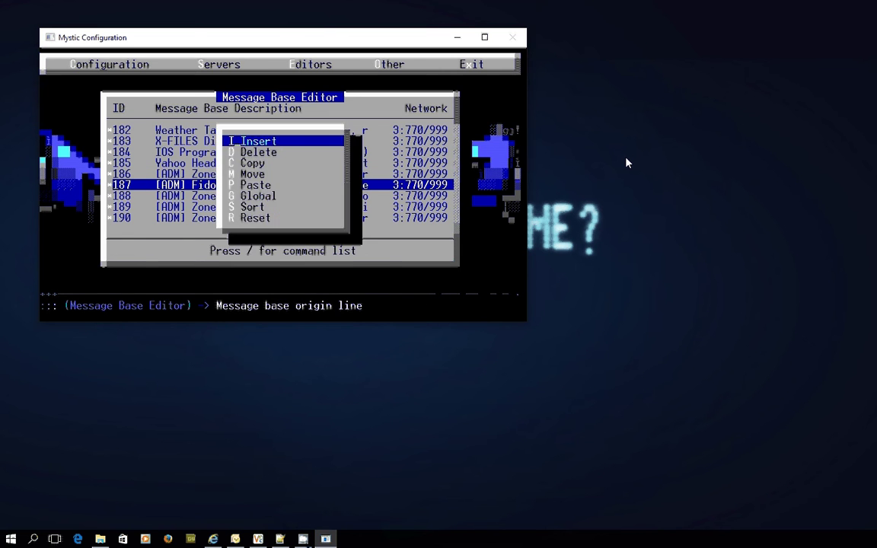
key(Down)
key(Down)
key(Down)
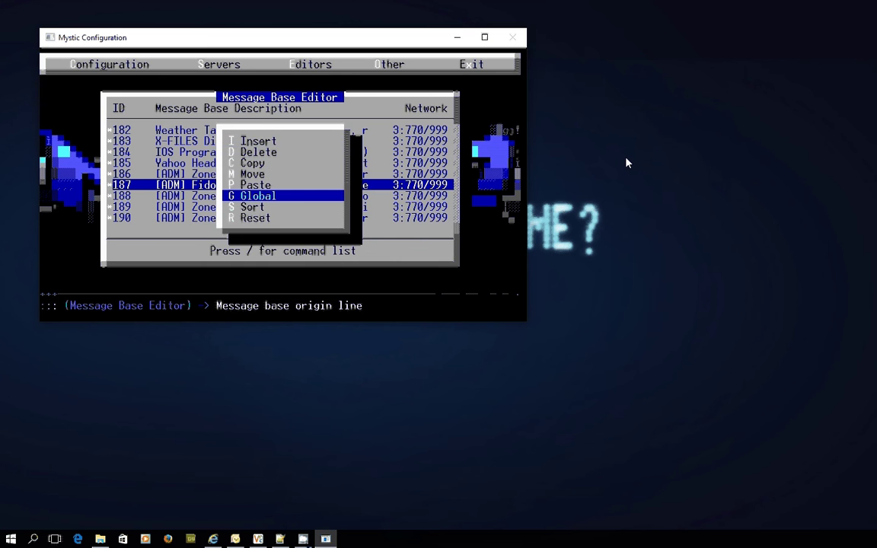
key(Return)
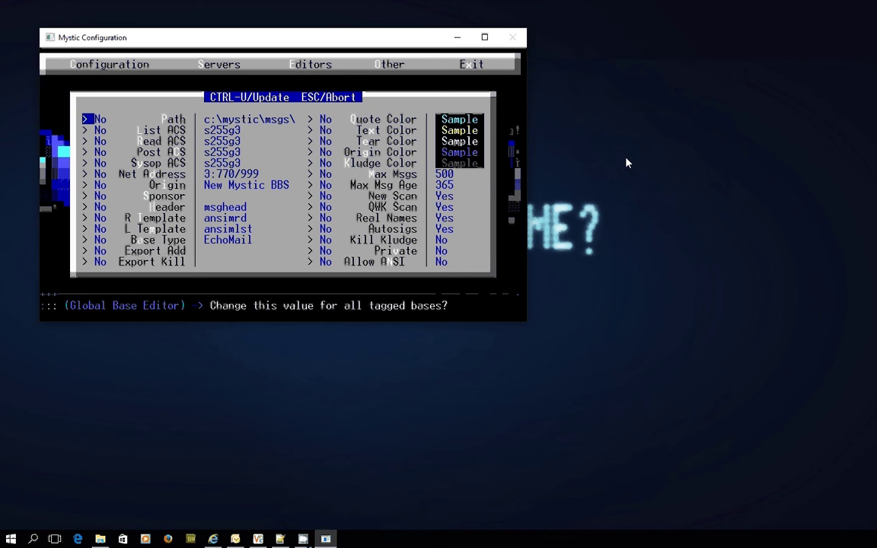
Enter 'Thor BBS' as the origin line and tag it to apply to all tagged bases.
key(Down)
key(Down)
key(Down)
key(Down)
key(Right)
key(Left)
key(Return)
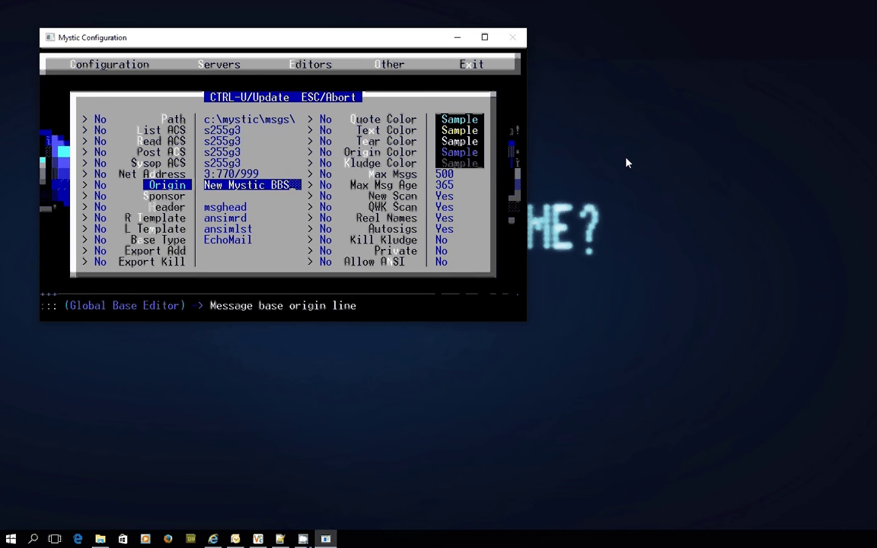
text(Th)
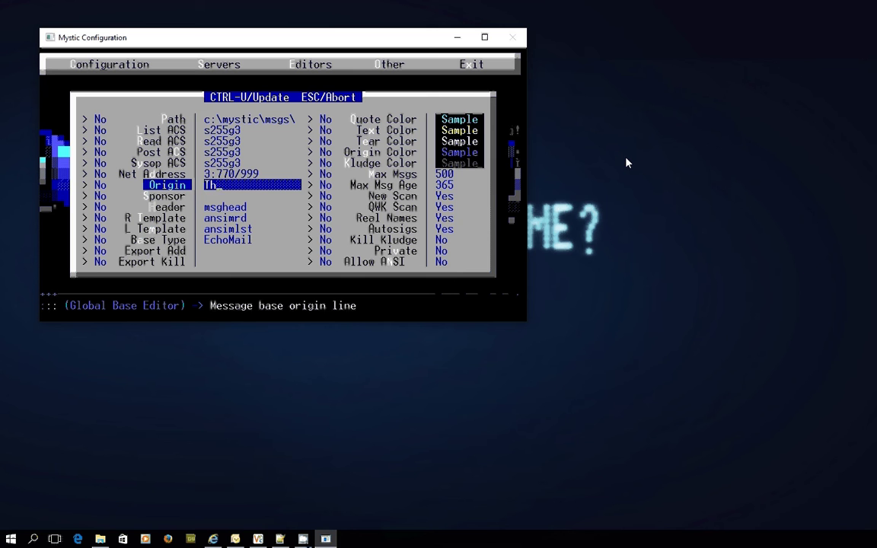
text(or BBS)
key(Return)
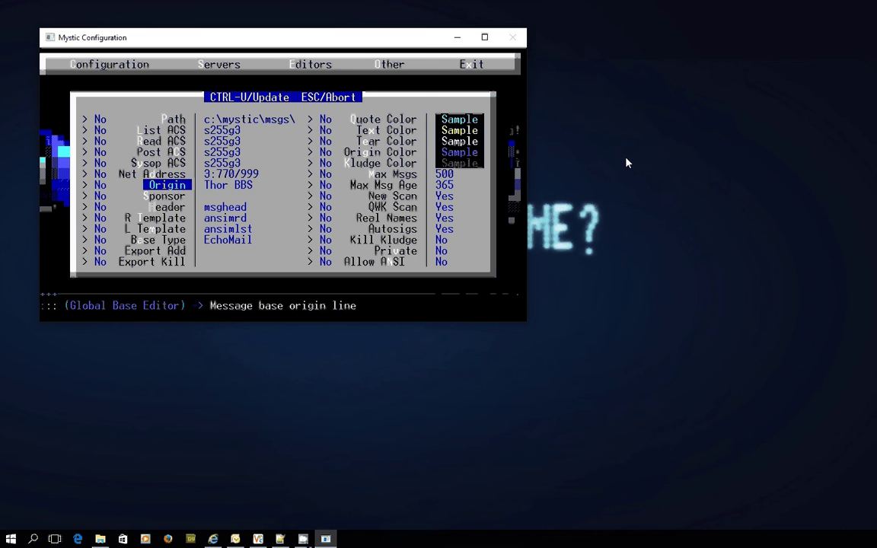
key(Left)
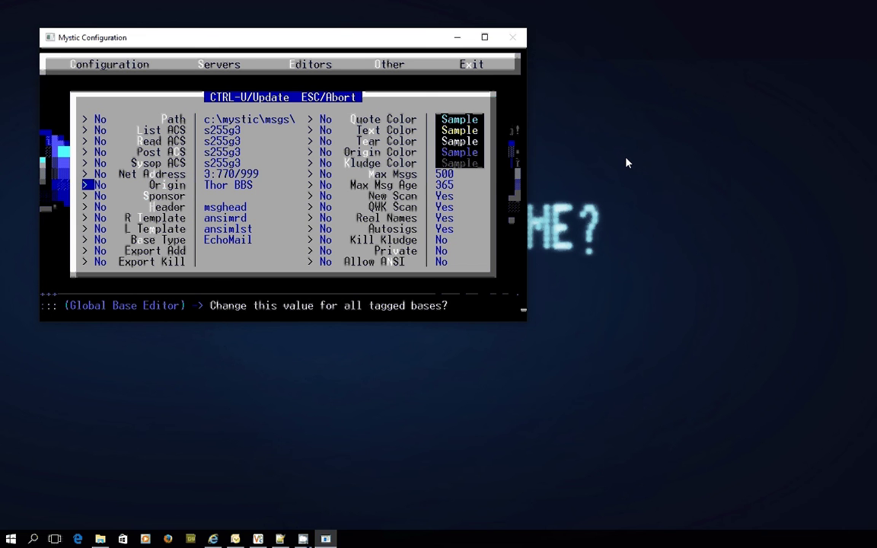
key(Return)
Tag List ACS, Read ACS and Post ACS for the global update.
key(Right)
key(Right)
key(Left)
key(Left)
key(Up)
key(Up)
key(Up)
key(space)
key(Down)
key(space)
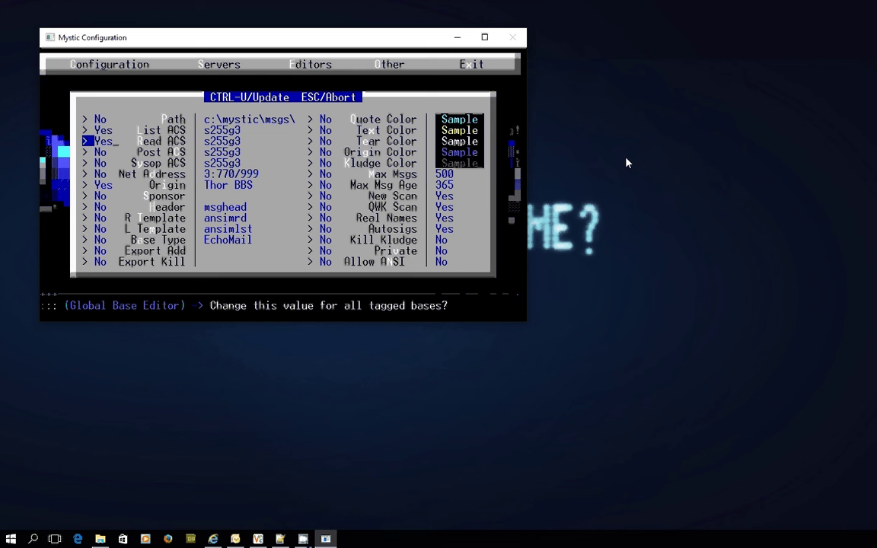
key(Down)
key(space)
key(Up)
key(Up)
Set List and Read ACS to s10g3 and Post ACS to s20g3.
key(Right)
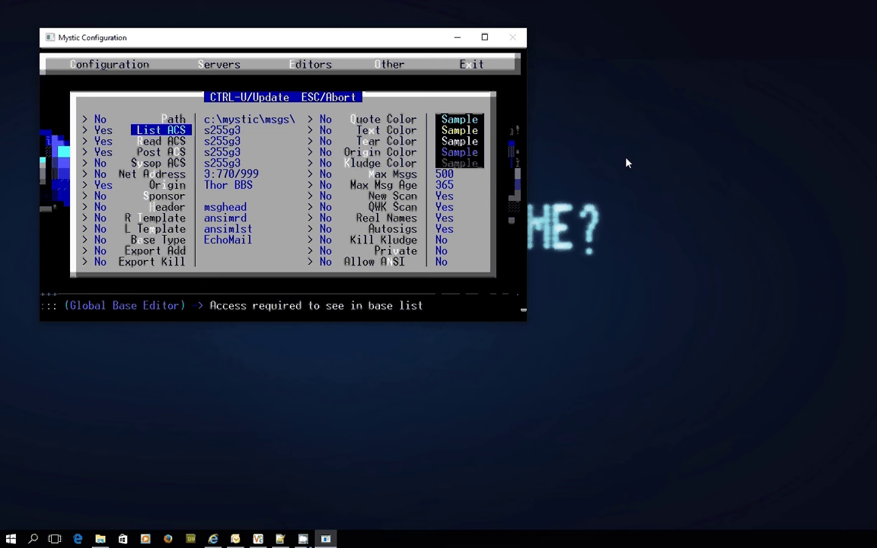
key(Return)
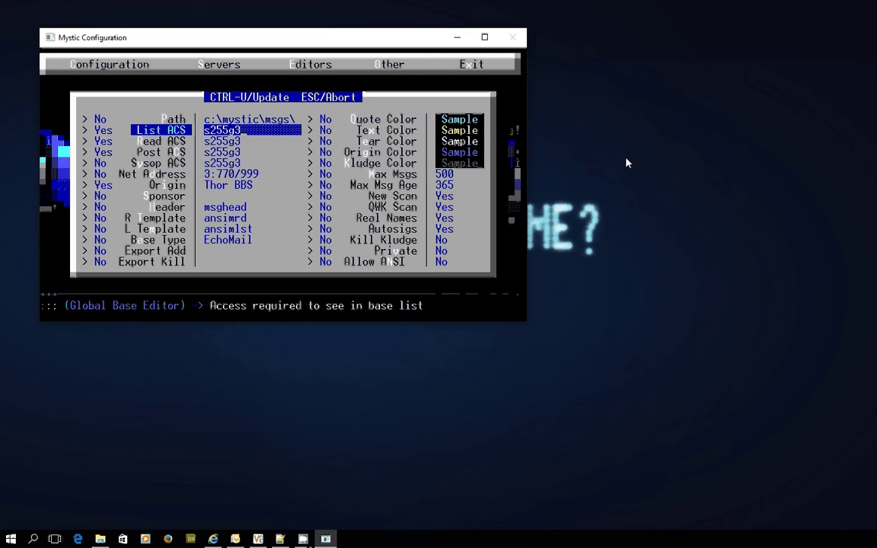
key(BackSpace)
key(BackSpace)
key(BackSpace)
text(s)
text(10g3)
key(Return)
key(BackSpace)
key(BackSpace)
key(BackSpace)
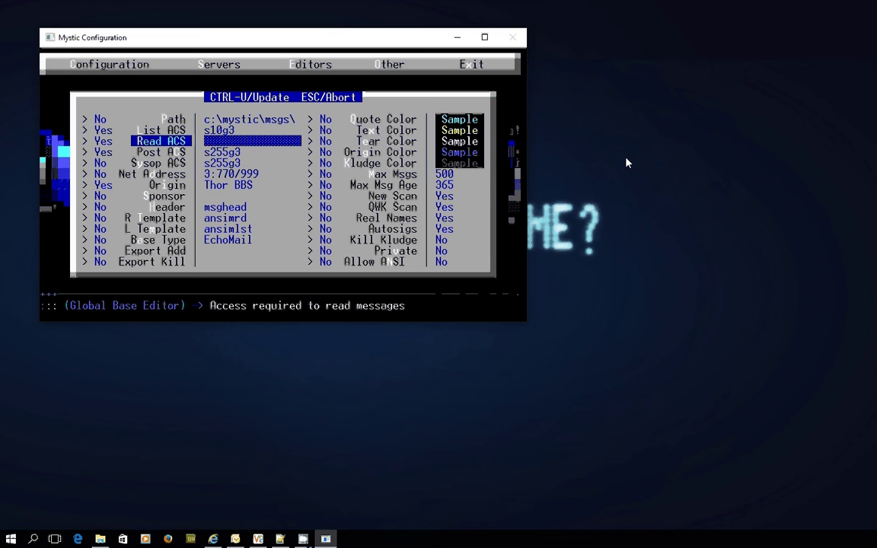
text(s10g3)
key(Return)
key(BackSpace)
key(BackSpace)
key(BackSpace)
text(s)
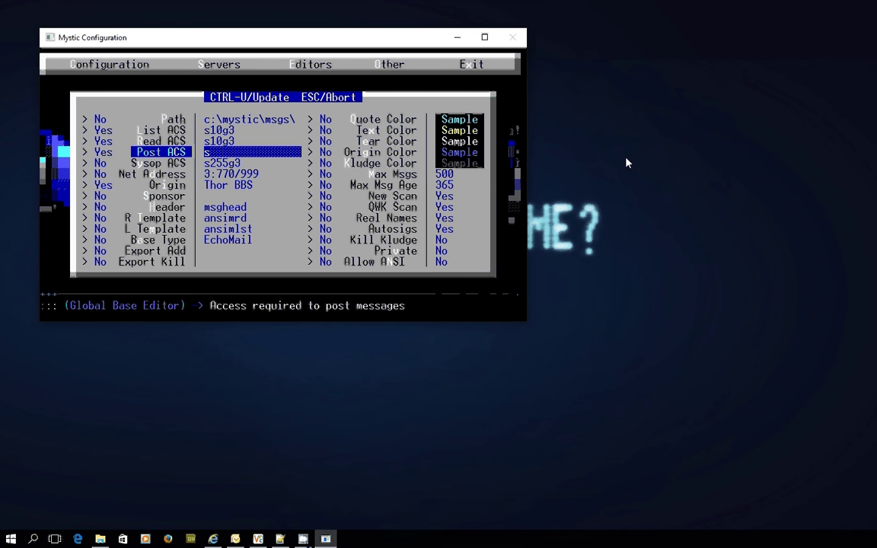
text(20g3)
key(Return)
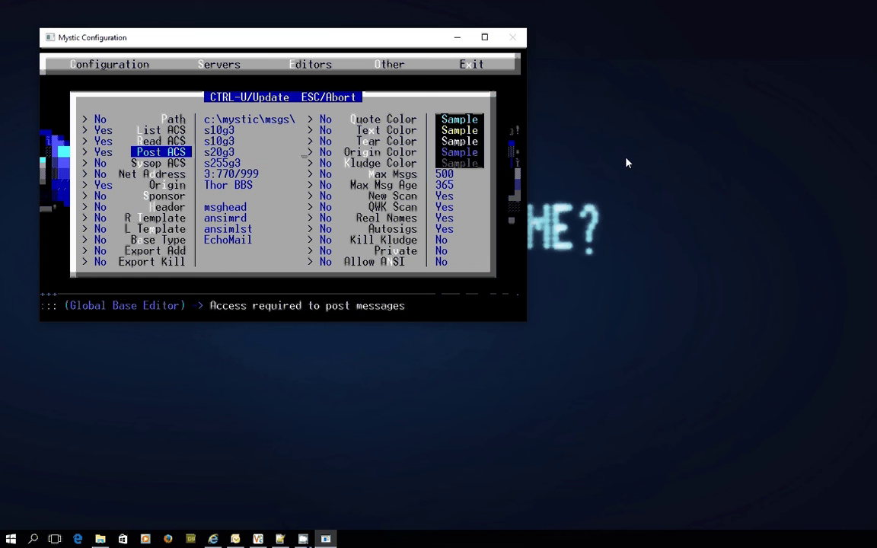
key(Down)
key(Down)
key(Down)
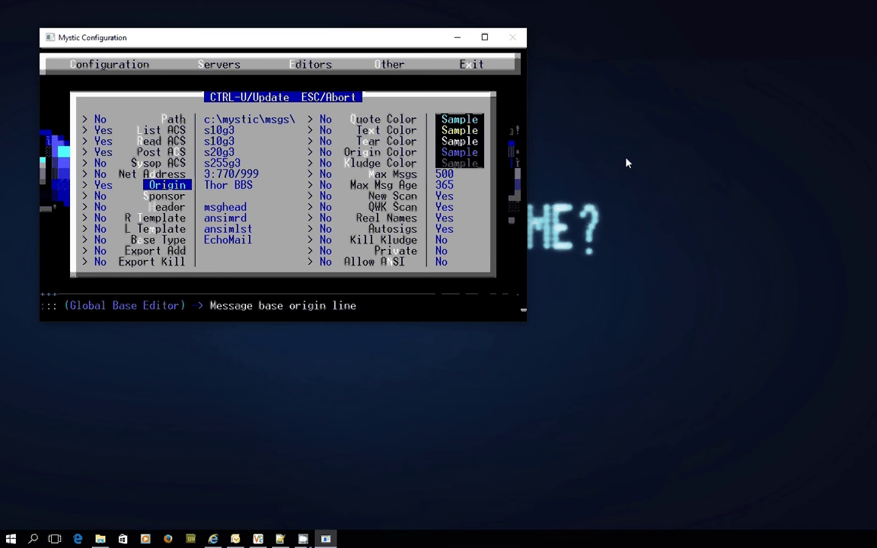
Tag Export Add and choose Agency HUB node 3:770/1 as the export to add.
key(Down)
key(Down)
key(Down)
key(Down)
key(Down)
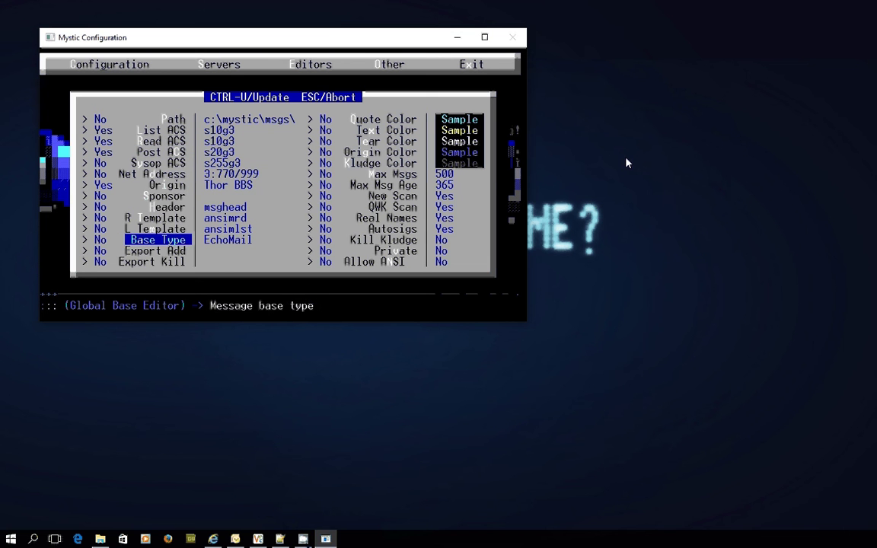
key(Down)
key(Return)
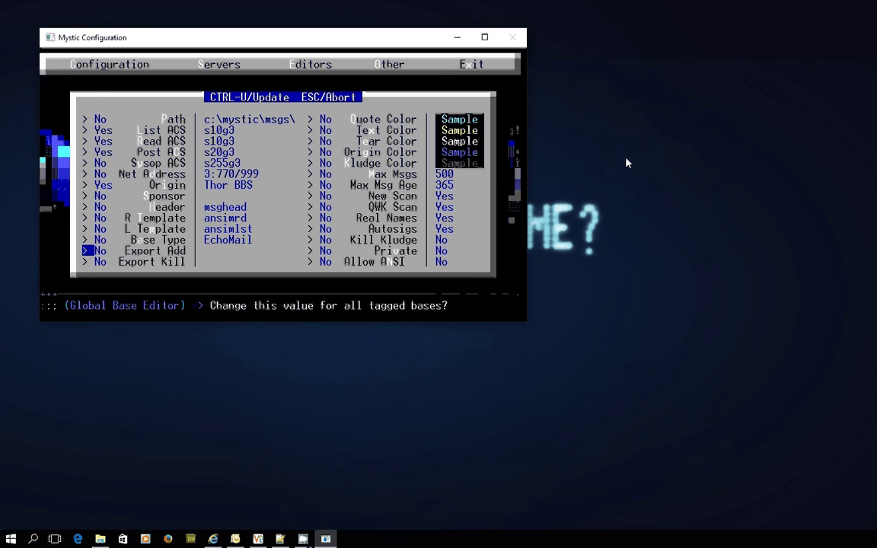
key(Escape)
key(Return)
key(y)
key(Return)
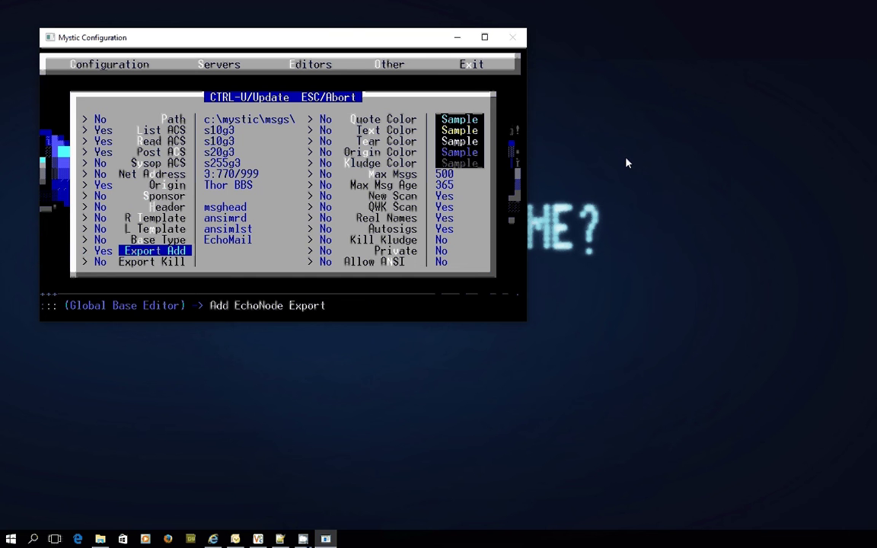
key(Return)
key(Down)
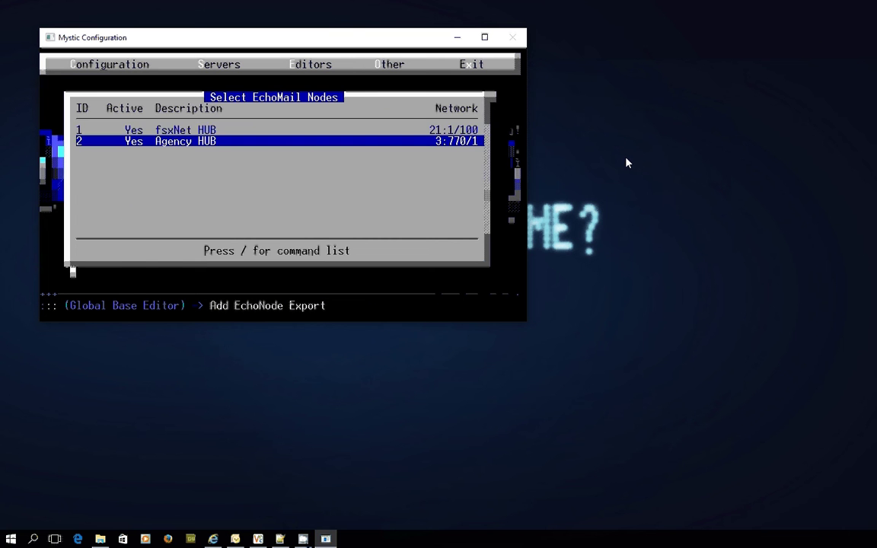
key(Return)
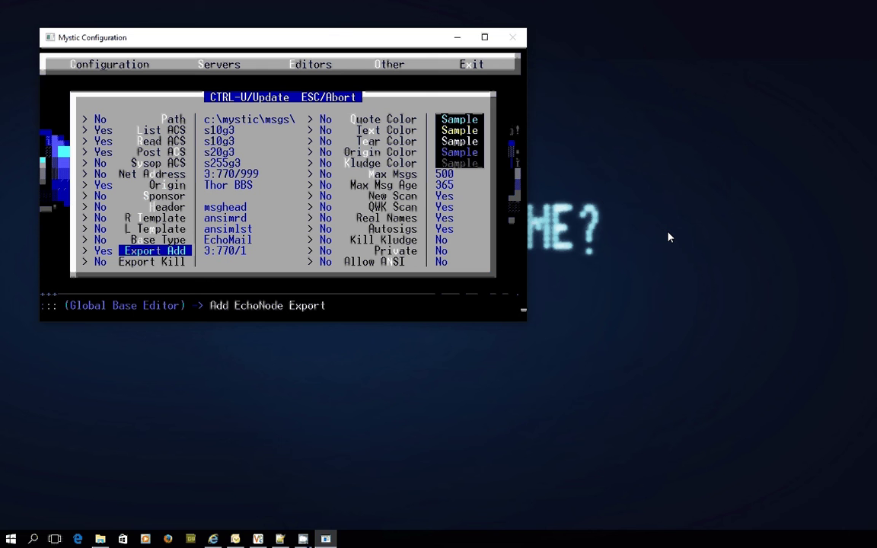
Apply the five tagged settings to all tagged bases with Ctrl-U, confirming YES.
key(ctrl+u)
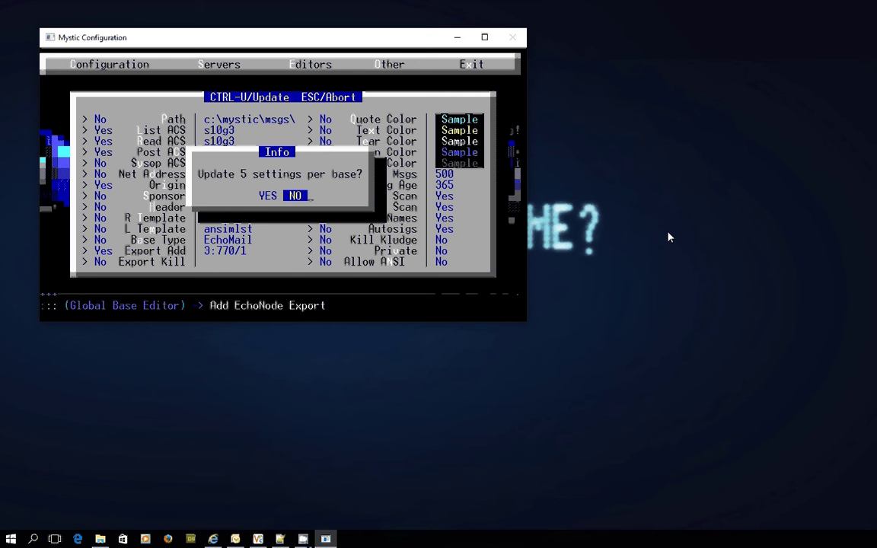
key(Left)
key(Return)
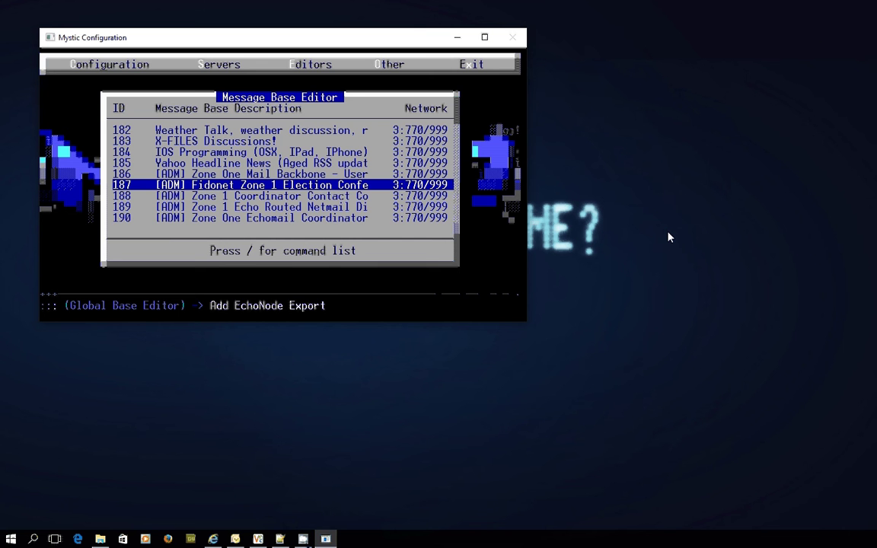
key(Return)
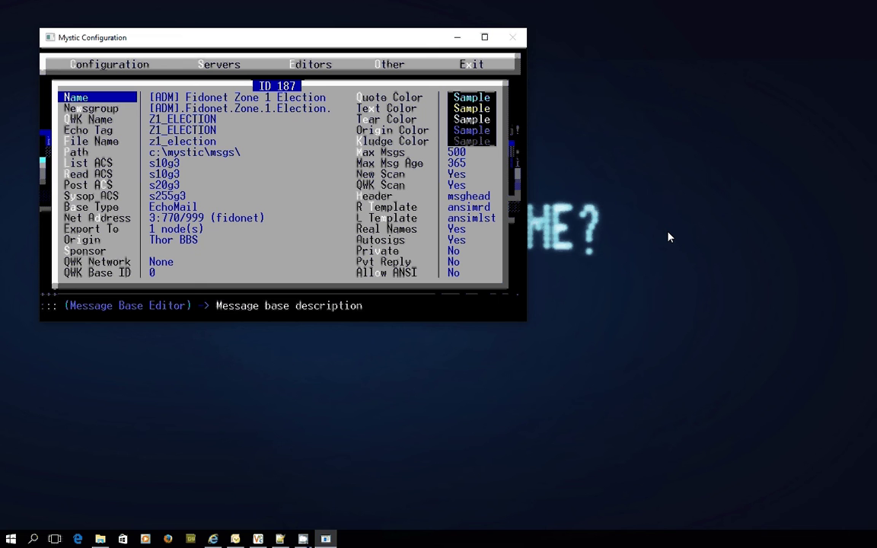
key(Down)
key(Down)
key(Down)
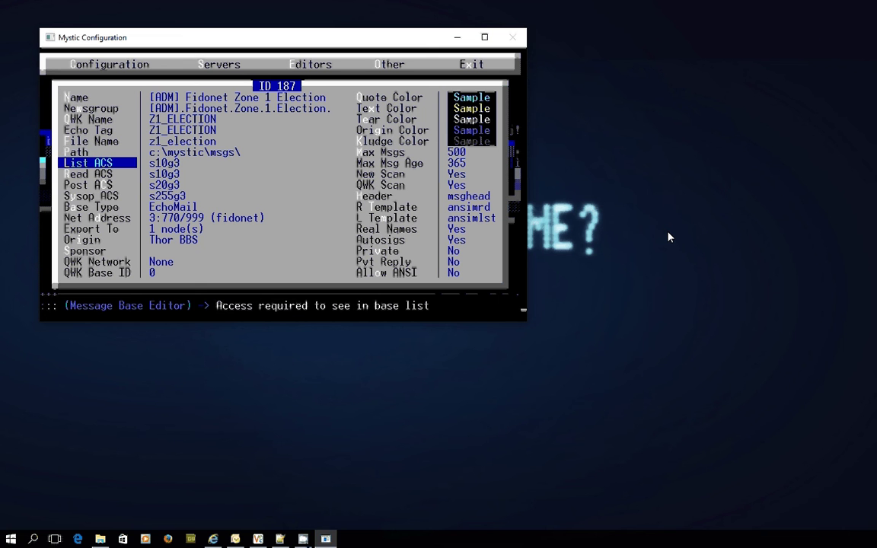
key(Down)
key(Down)
key(Down)
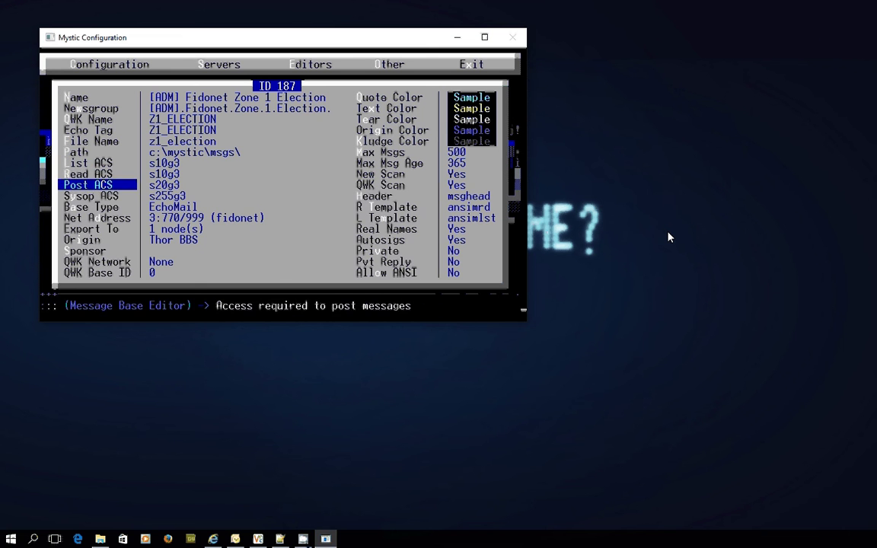
key(Down)
key(Down)
key(Down)
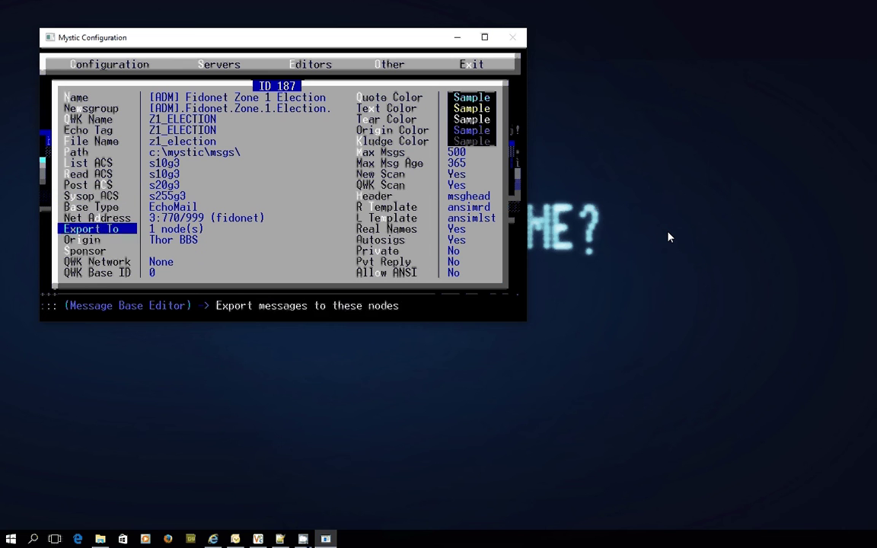
key(Up)
key(Return)
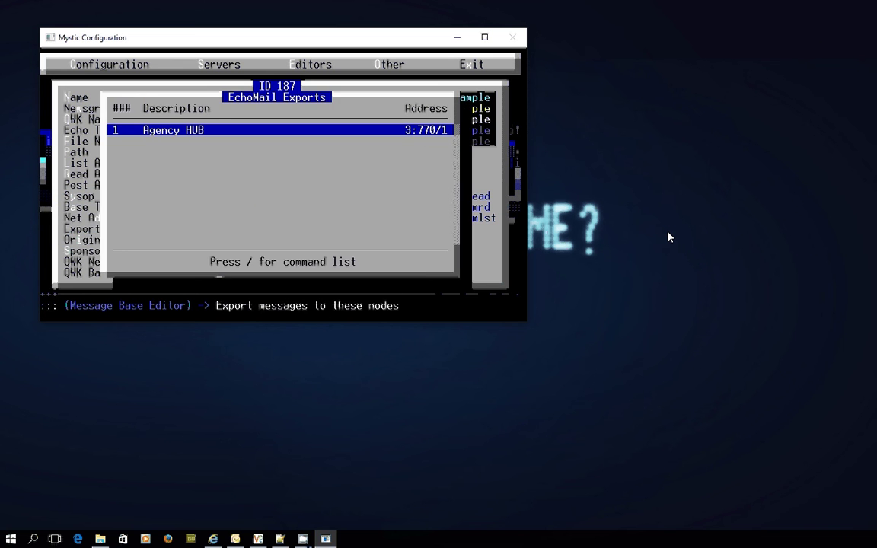
key(Escape)
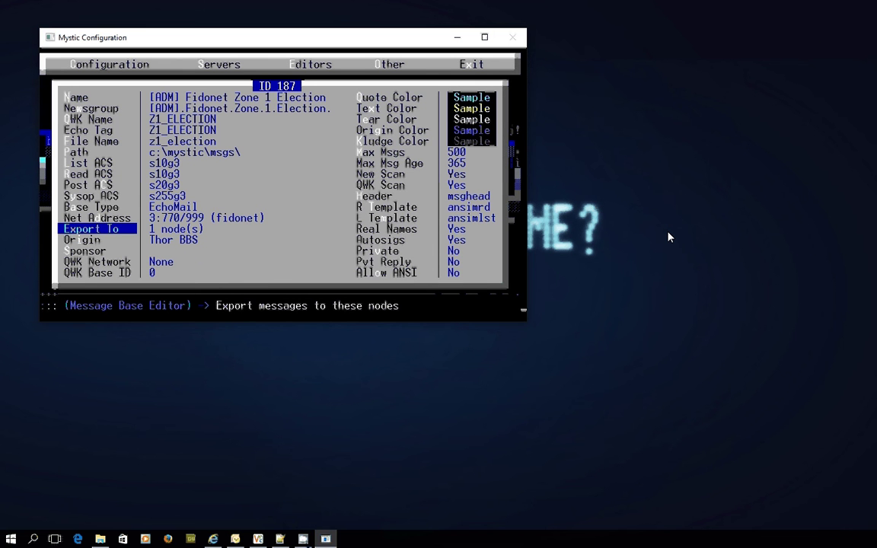
key(Escape)
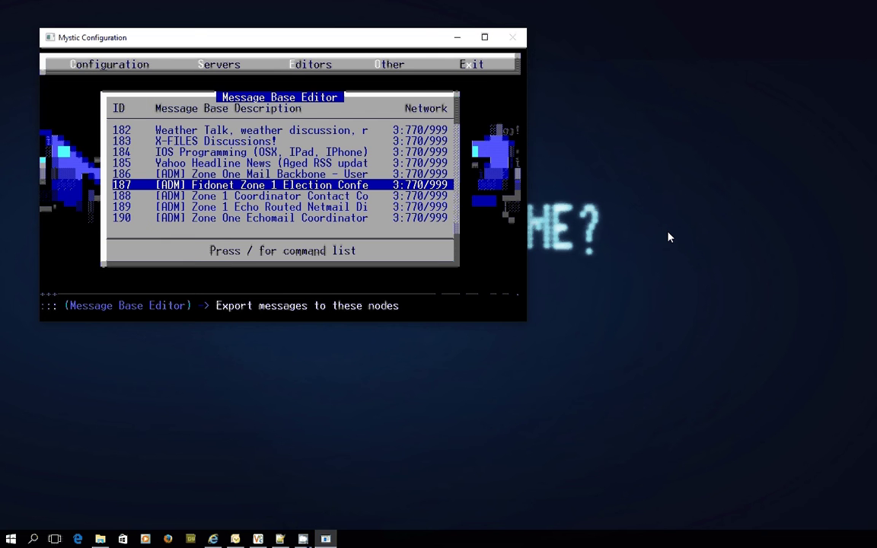
key(Up)
key(Up)
key(Up)
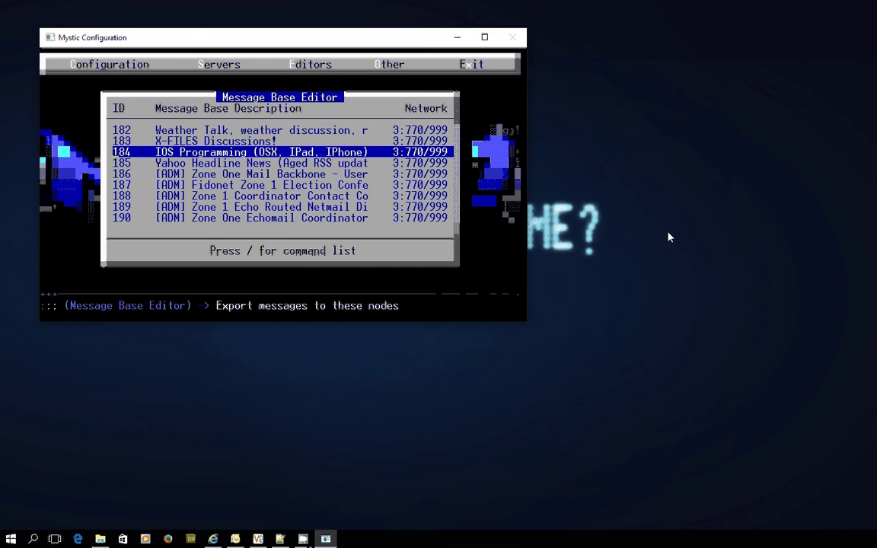
key(Up)
key(Up)
key(Up)
key(Down)
key(Down)
key(Down)
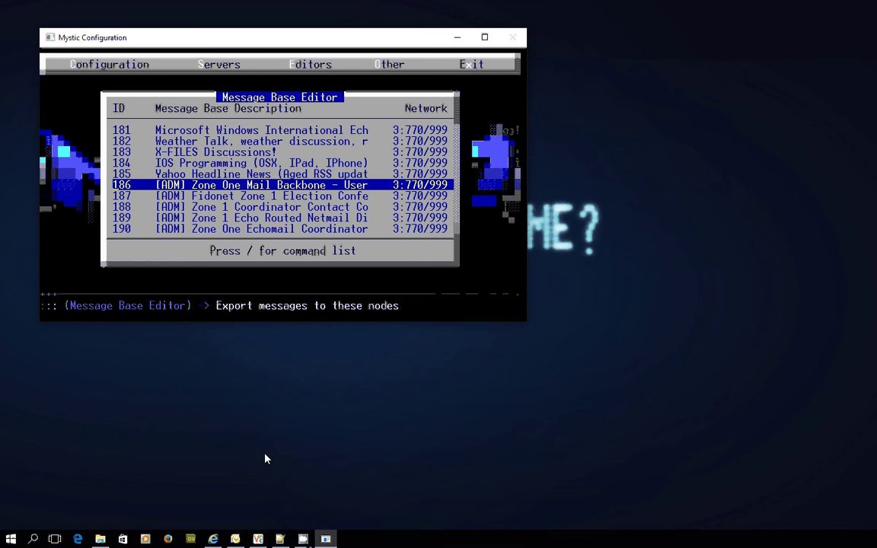
mouse_move(260, 539)
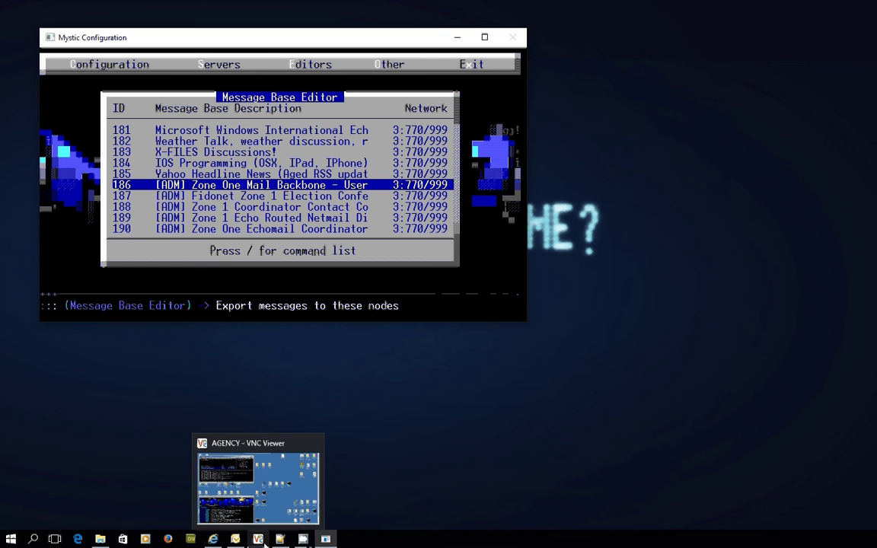